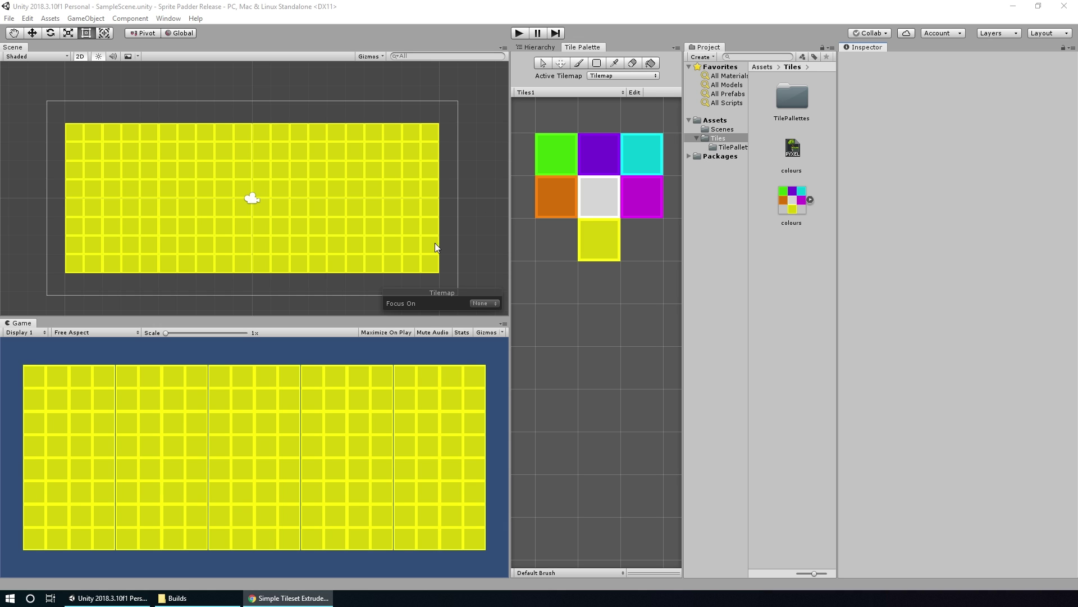
# Step: Glance at the tileset extruder's itch.io page, then open colours.png in Windows Photo Viewer
pyautogui.click(318, 599)
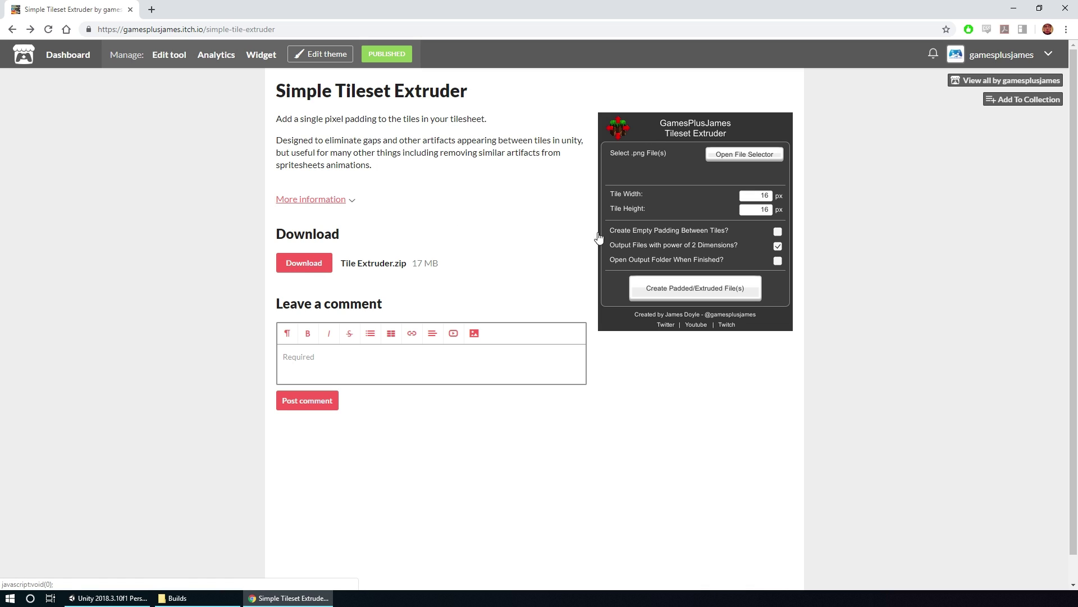
pyautogui.click(1013, 10)
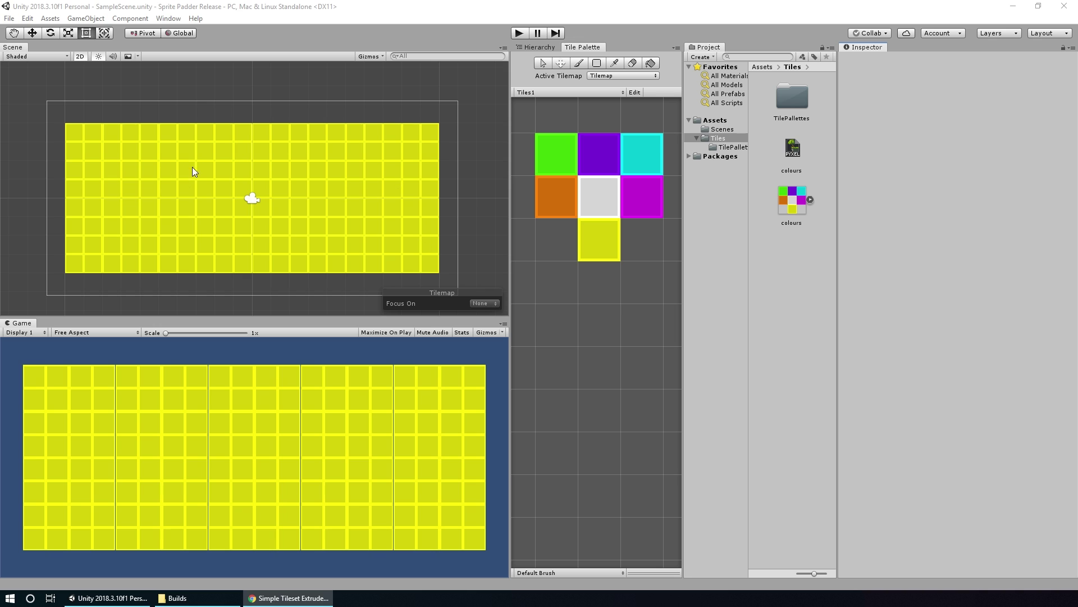
pyautogui.click(793, 204)
pyautogui.doubleClick(792, 201)
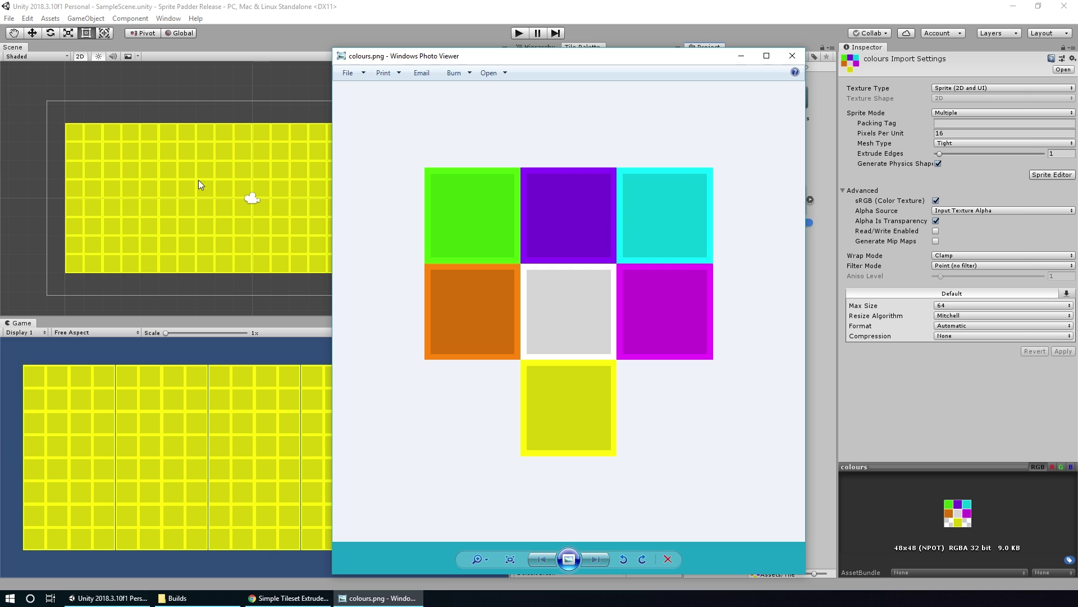
# Step: Close Photo Viewer, pick the yellow tile, and zoom over the tilemap to check for gaps
pyautogui.click(793, 55)
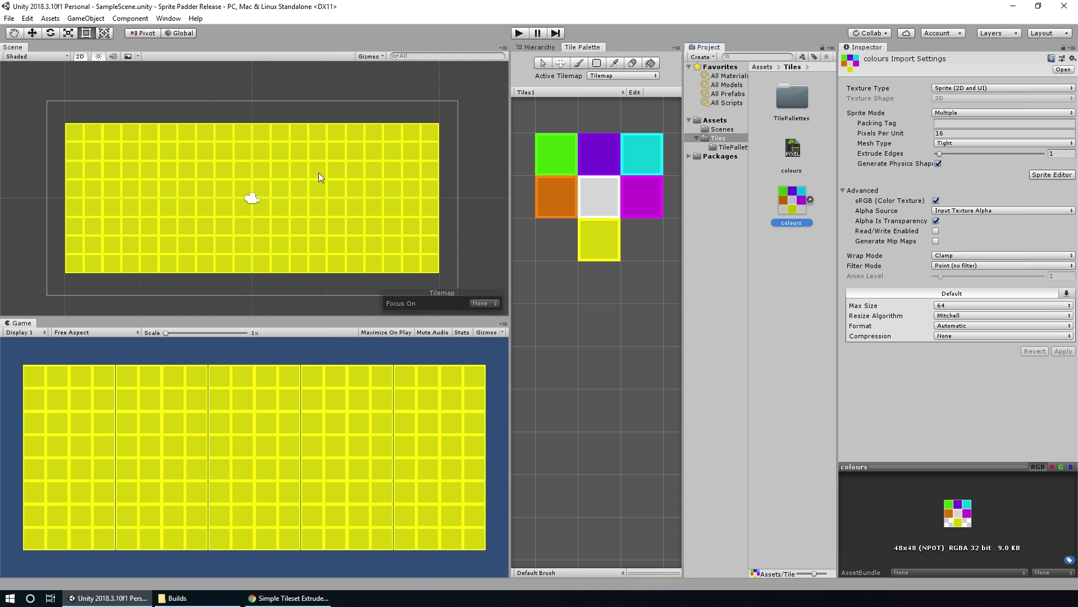
pyautogui.click(608, 242)
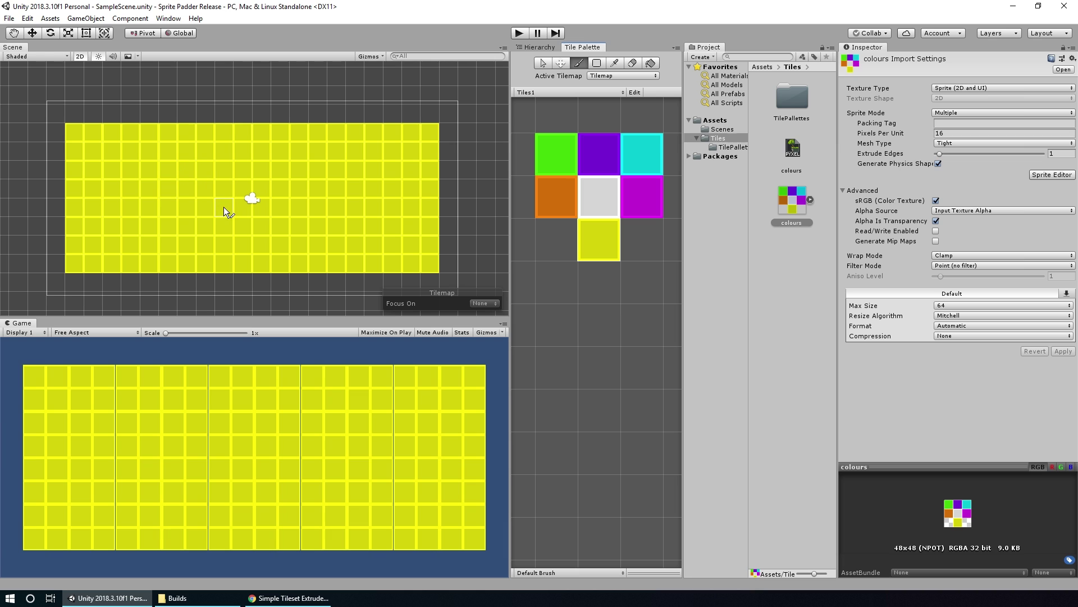
pyautogui.scroll(10, 234, 202)
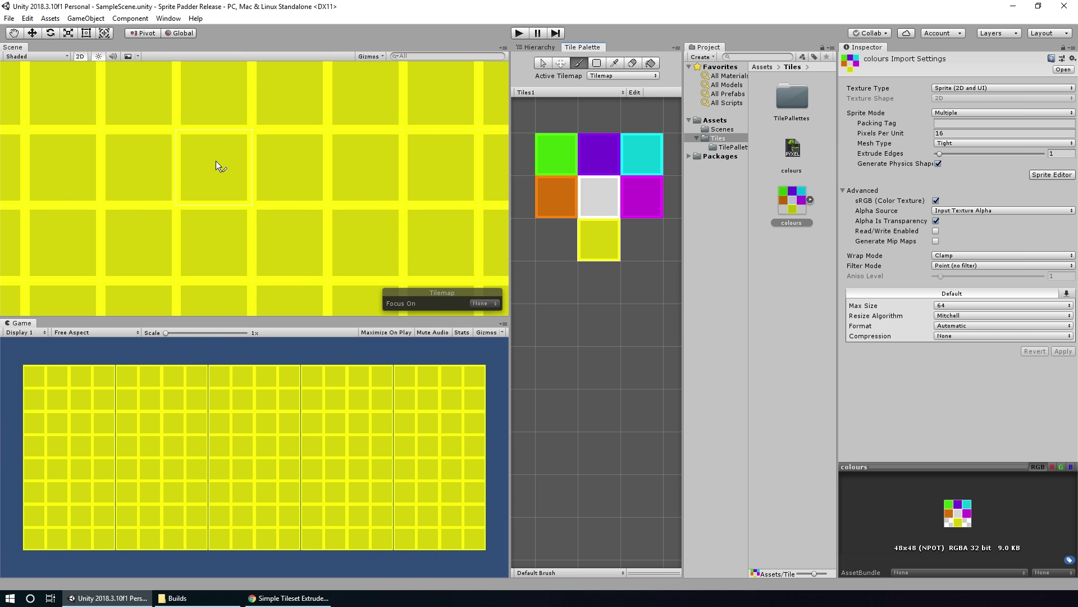
pyautogui.scroll(-6, 249, 166)
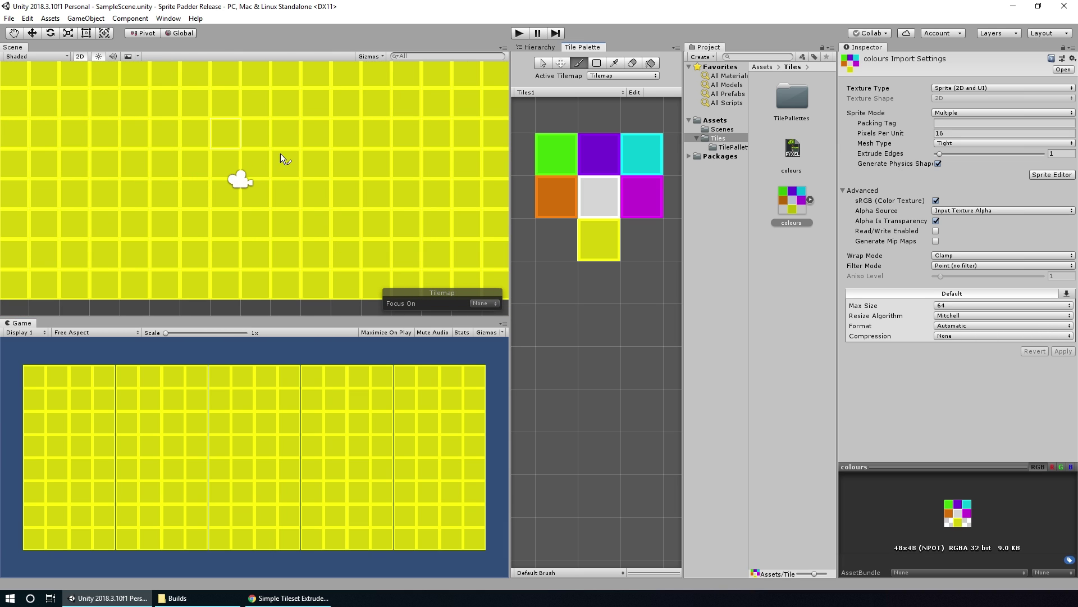
pyautogui.scroll(-2, 314, 168)
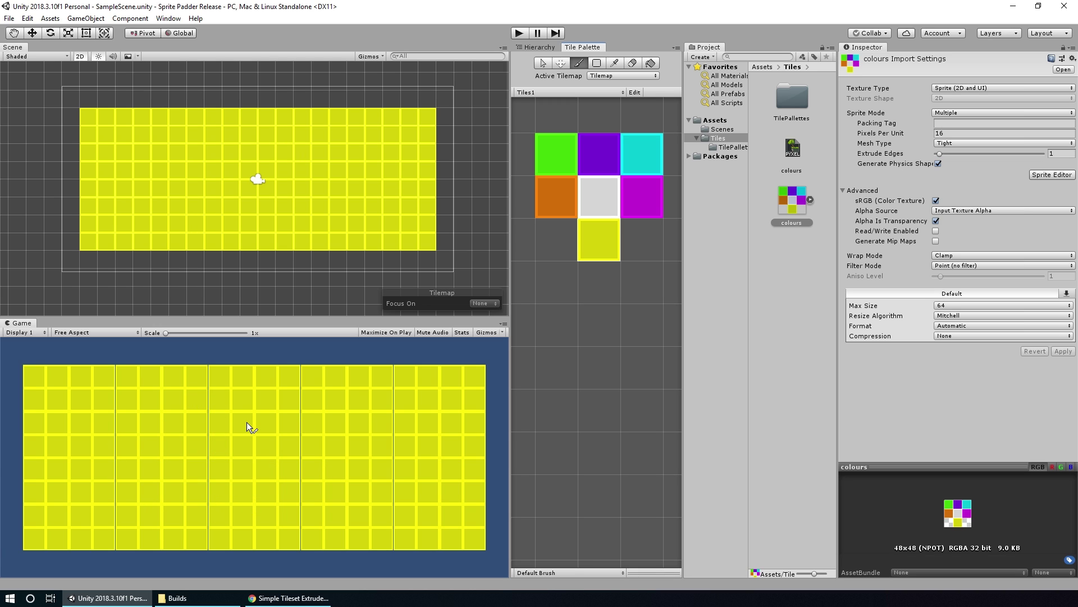
# Step: Zoom in close on the yellow tilemap to examine the seams between tiles
pyautogui.scroll(6, 318, 184)
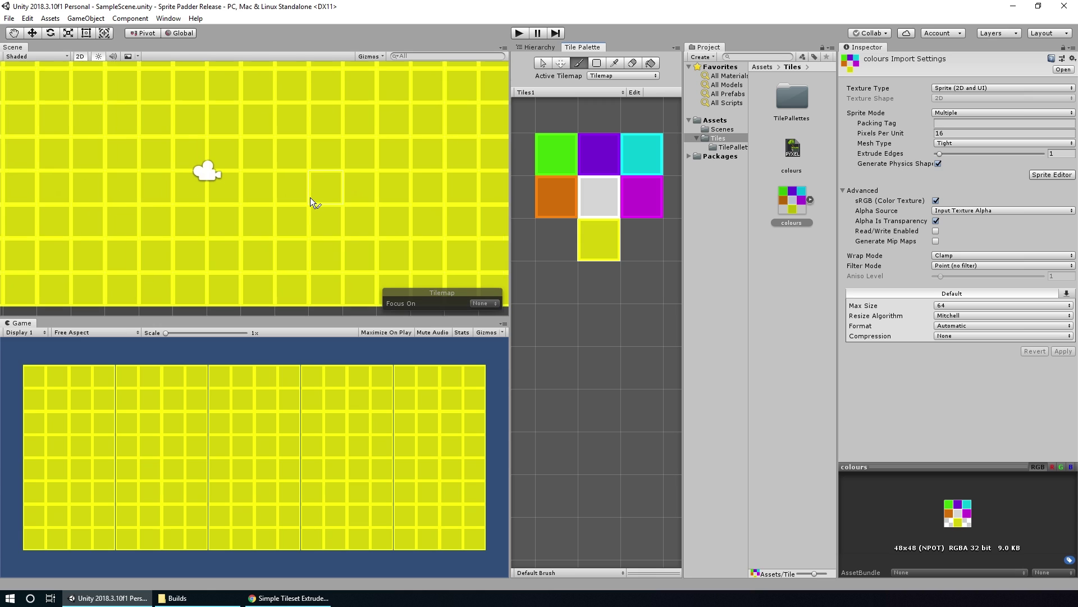
pyautogui.scroll(15, 310, 197)
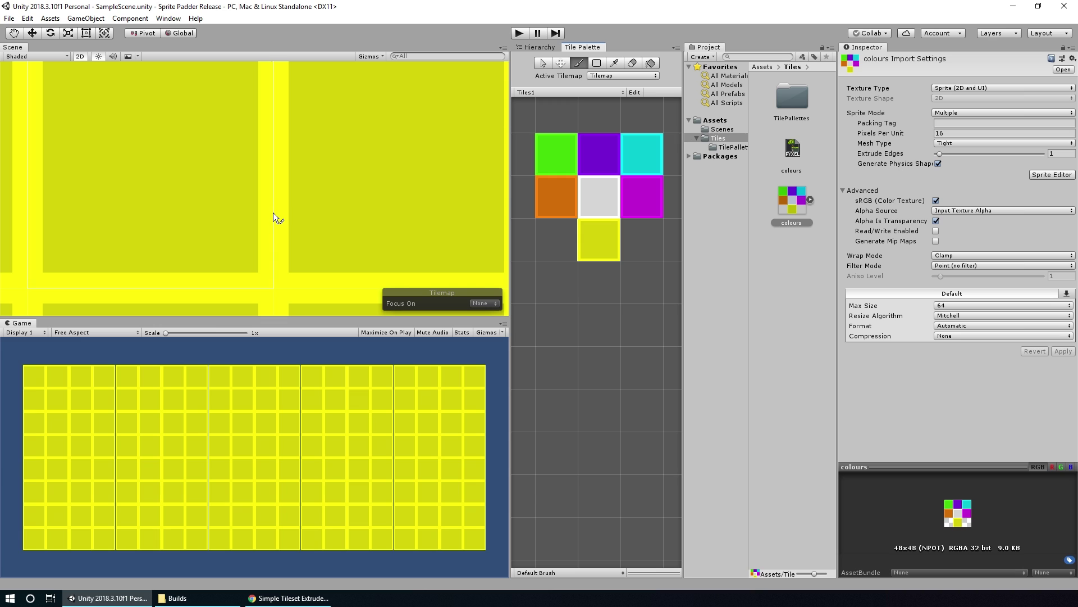
# Step: Open colours.png enlarged in Photo Viewer again, then bring Unity back in front
pyautogui.doubleClick(794, 202)
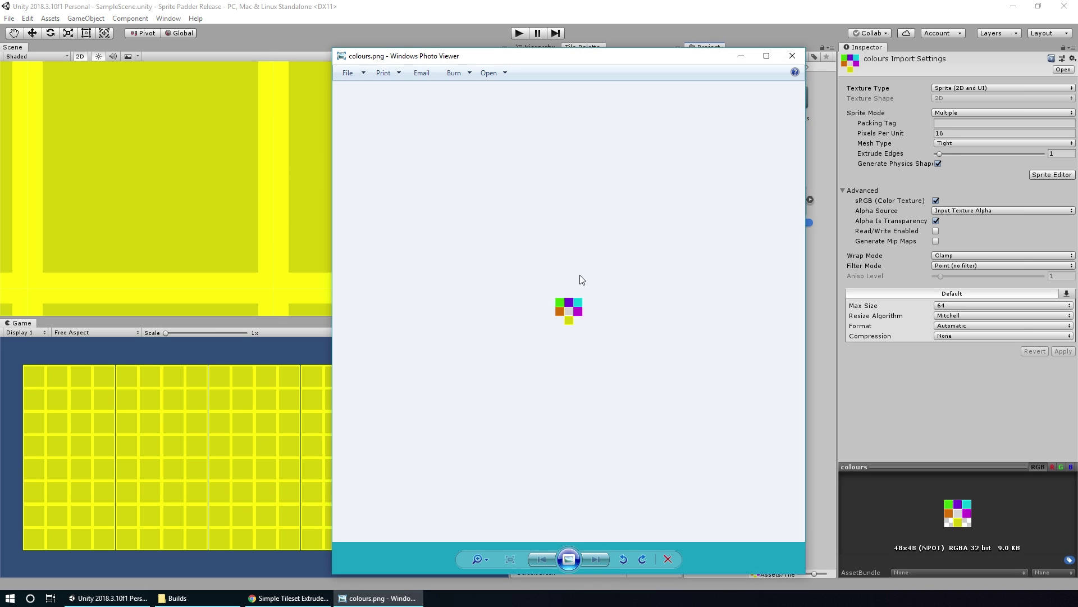
pyautogui.scroll(3, 533, 309)
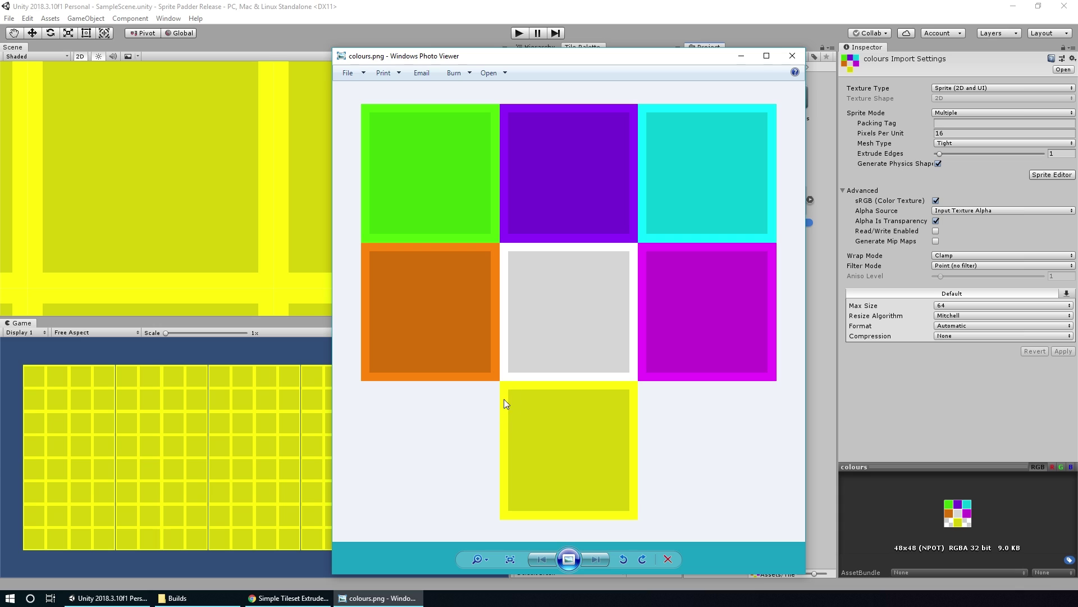
pyautogui.click(320, 140)
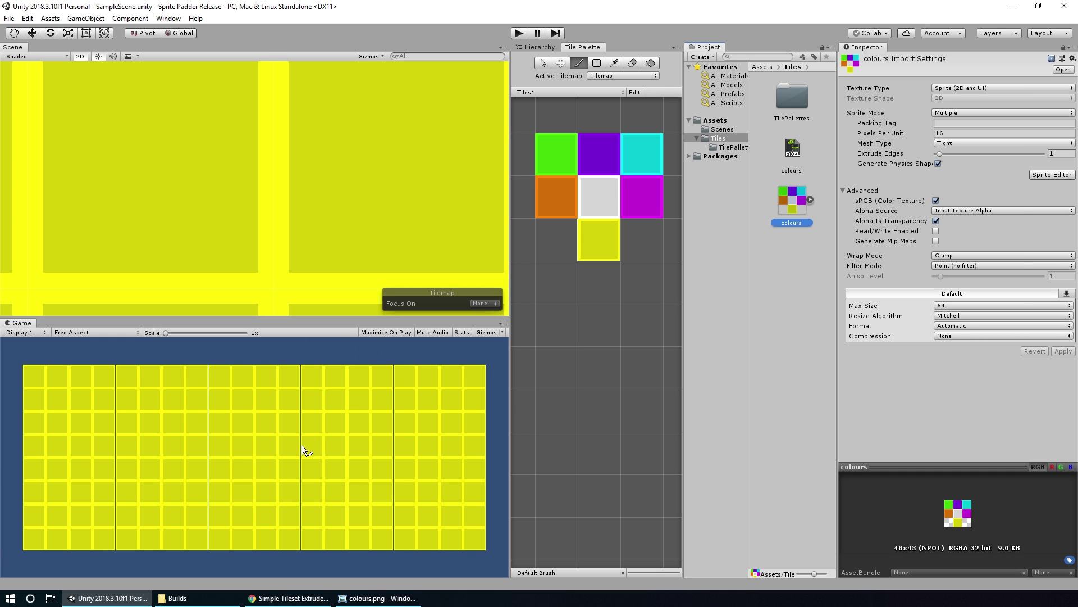
# Step: Flood-fill the whole tilemap with the white tile and zoom to inspect the seams
pyautogui.scroll(-5, 297, 226)
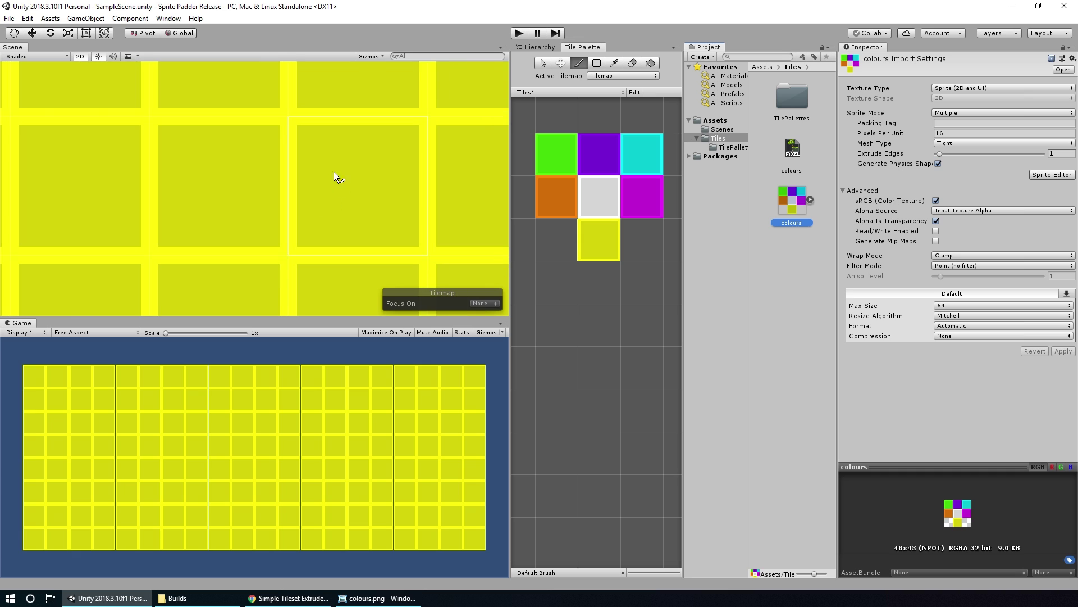
pyautogui.scroll(-3, 329, 174)
pyautogui.click(601, 188)
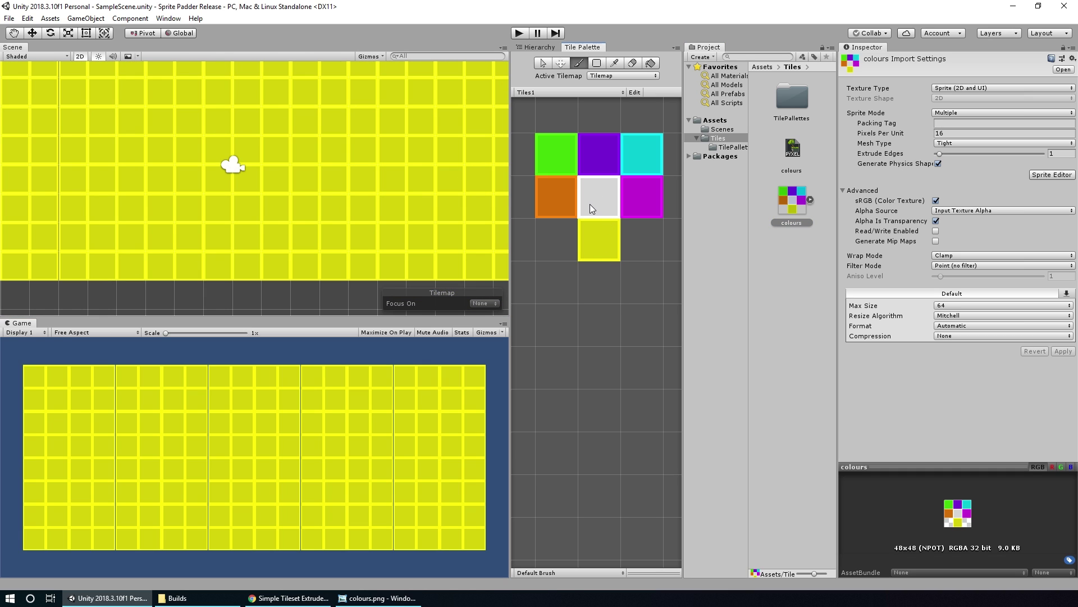
pyautogui.press('g')
pyautogui.click(335, 151)
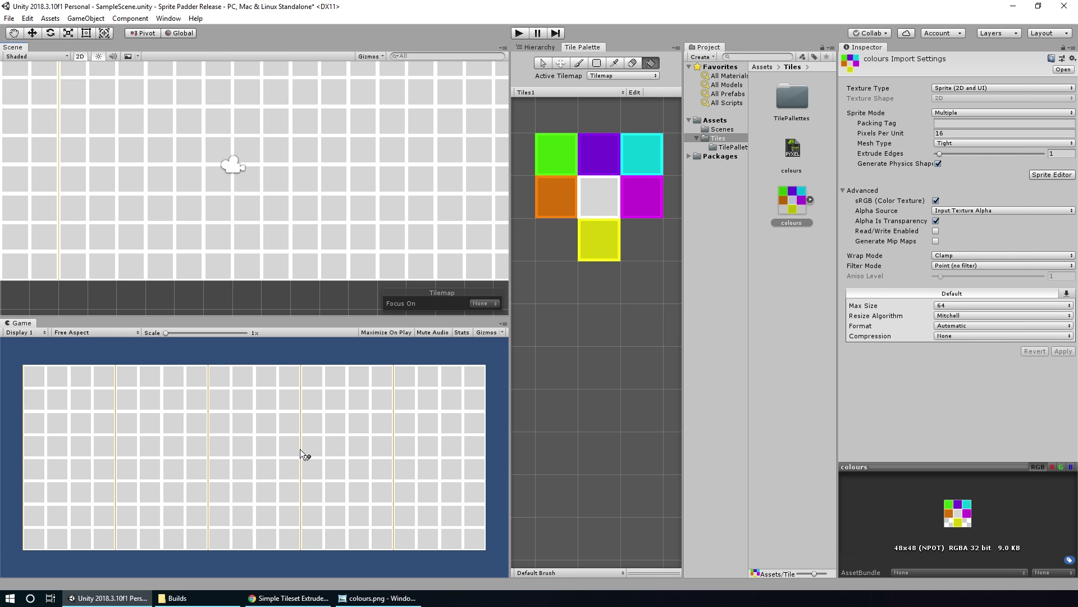
pyautogui.scroll(2, 564, 177)
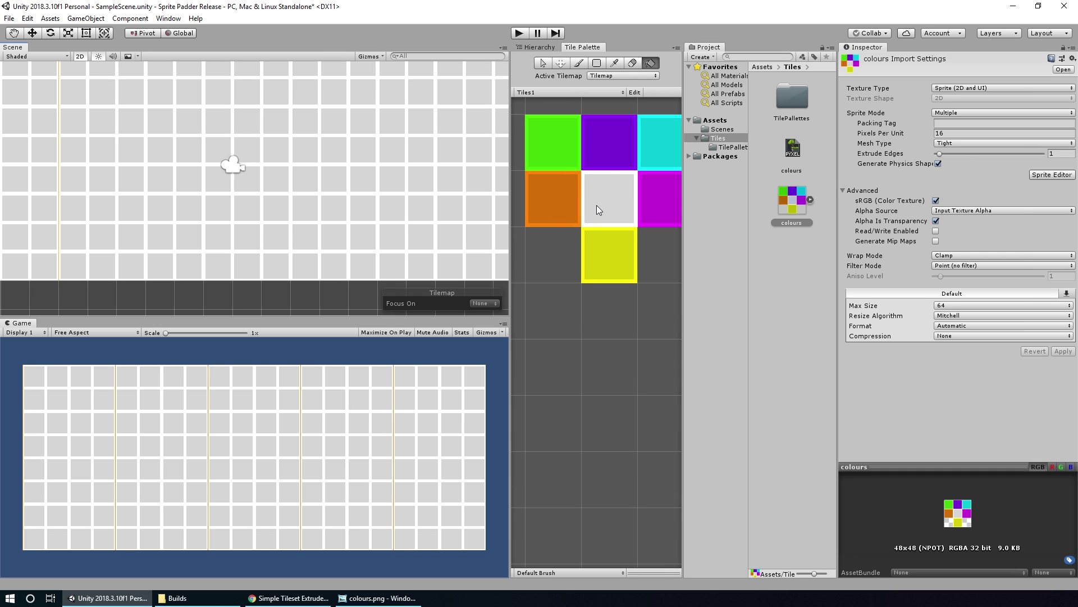
pyautogui.scroll(-2, 564, 186)
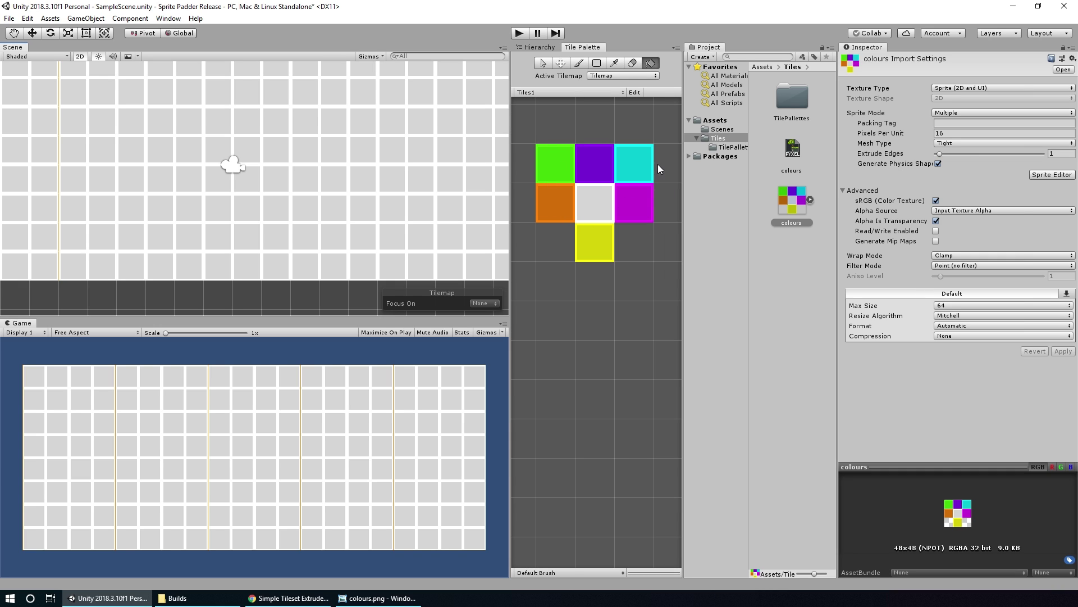
# Step: Take another enlarged look at colours.png in Photo Viewer, then return to Unity
pyautogui.click(792, 209)
pyautogui.click(379, 597)
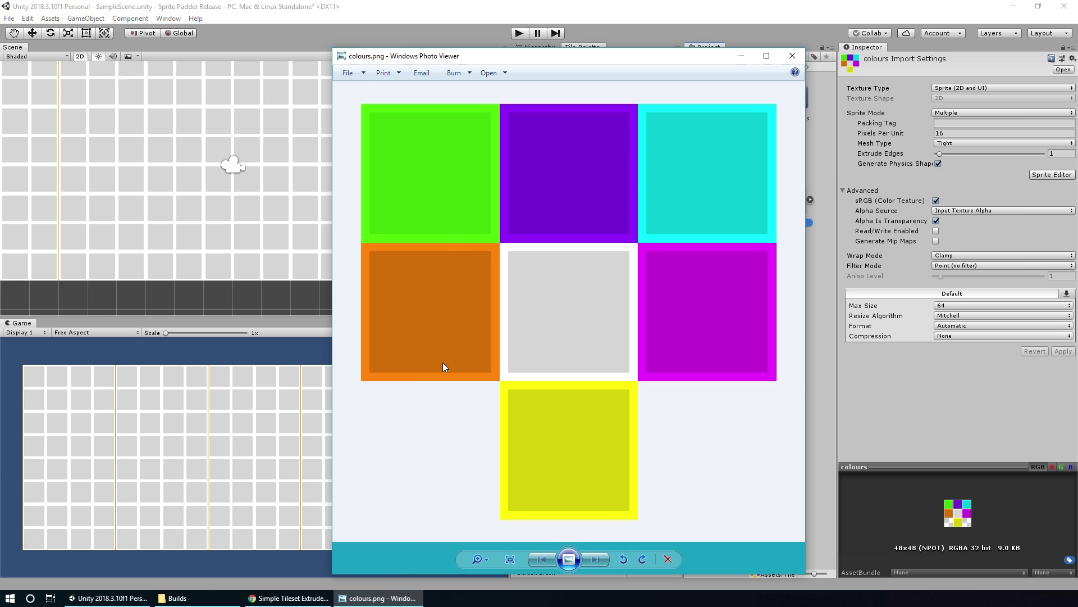
pyautogui.scroll(1, 515, 324)
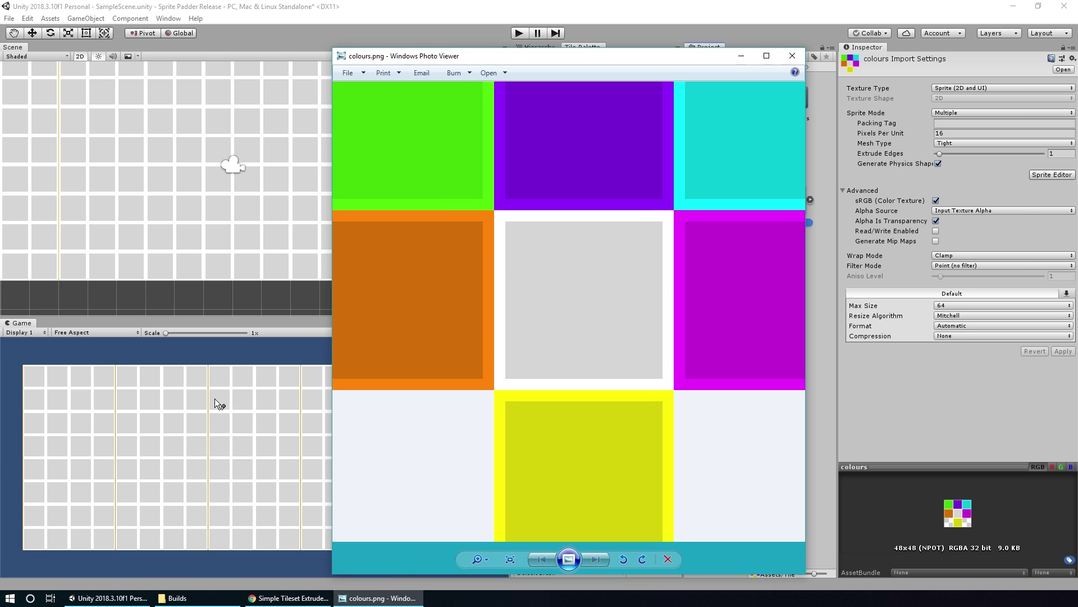
pyautogui.click(252, 355)
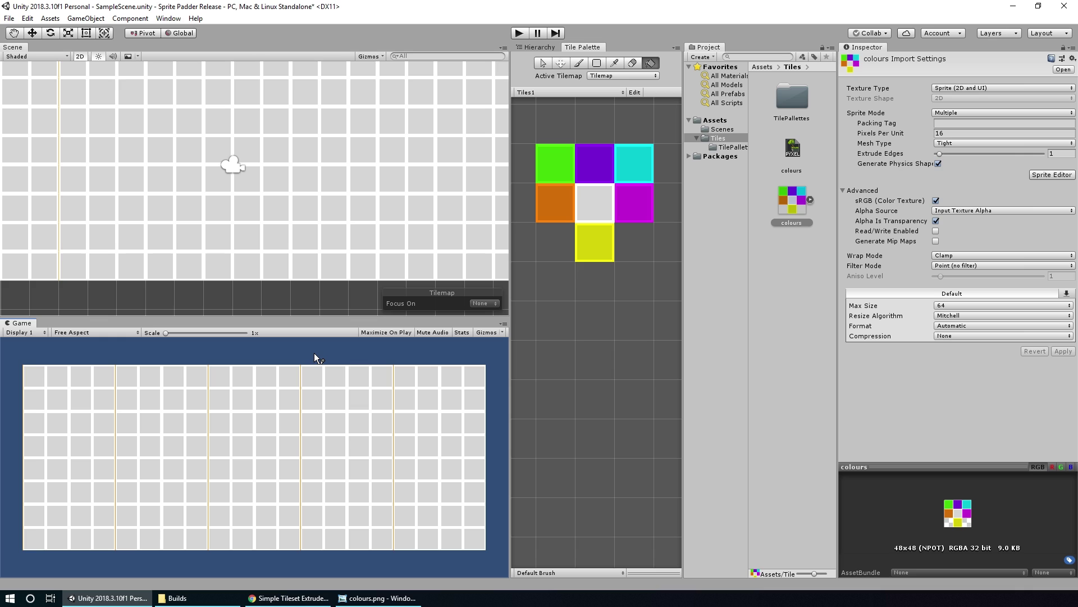
pyautogui.click(519, 33)
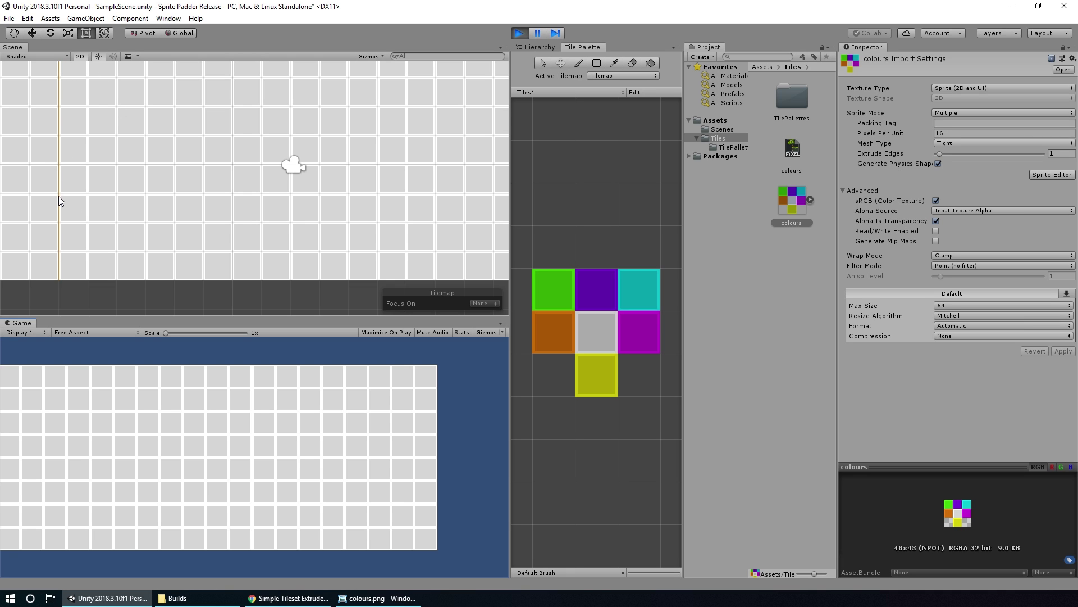
pyautogui.click(520, 33)
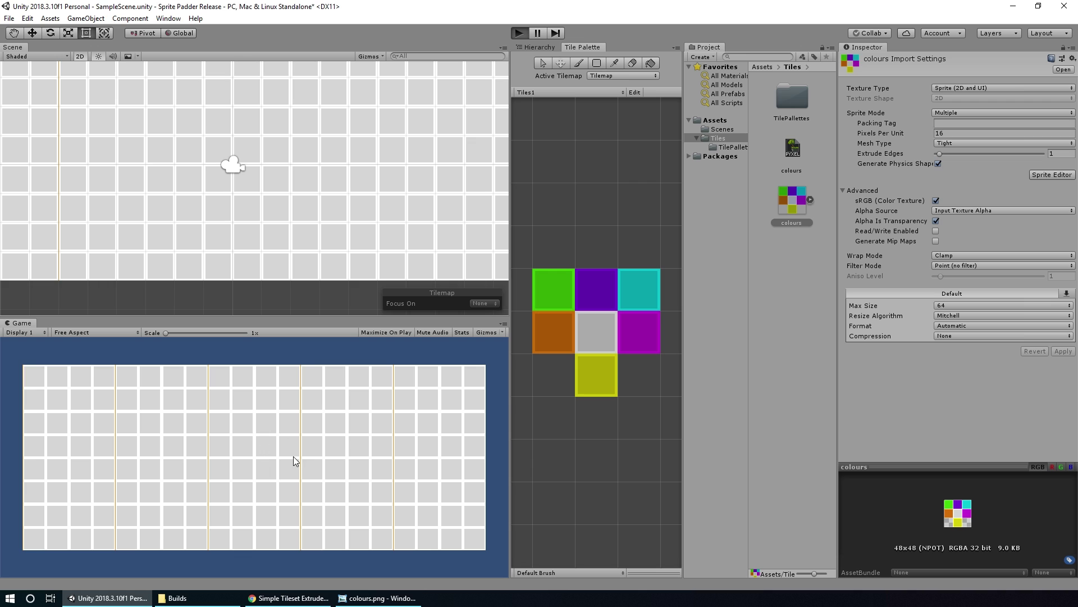
pyautogui.hotkey('ctrl', 'p')
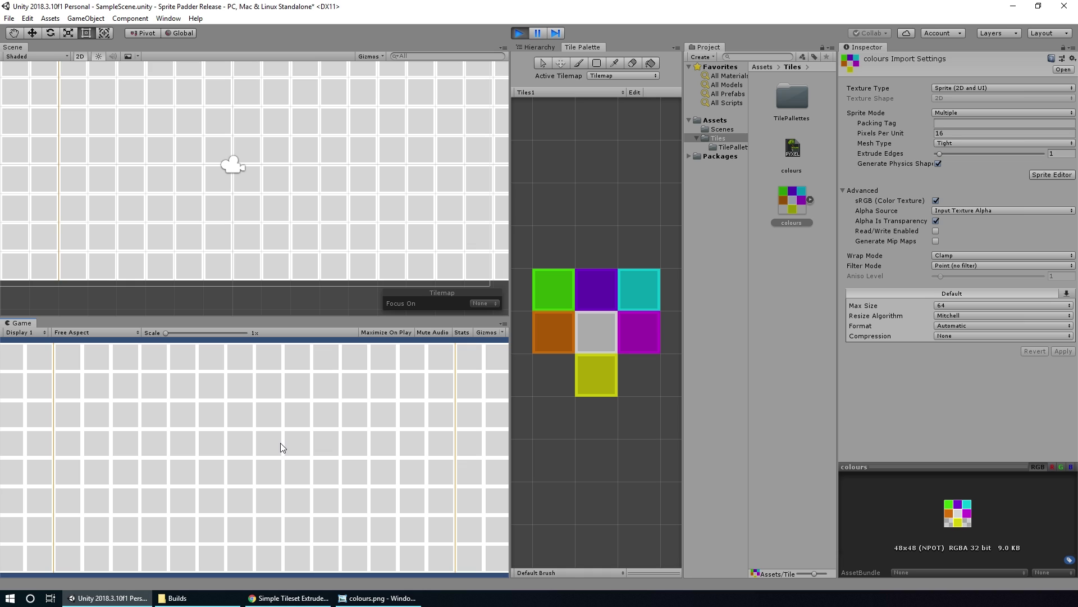
pyautogui.click(522, 36)
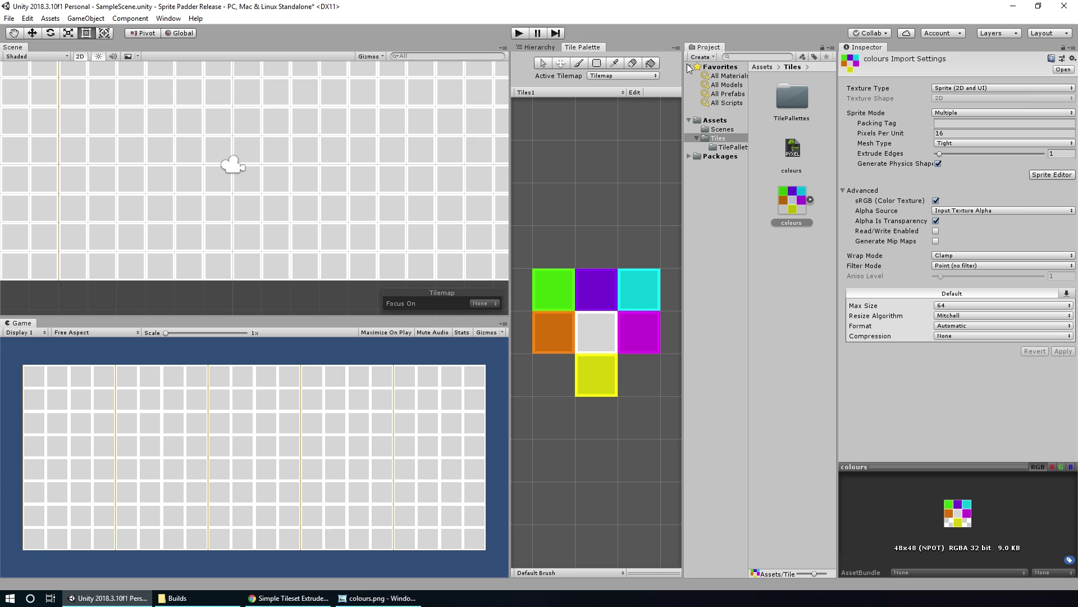
# Step: Launch Tileset Extruder.exe from the Builds folder and minimize the Explorer window
pyautogui.click(202, 599)
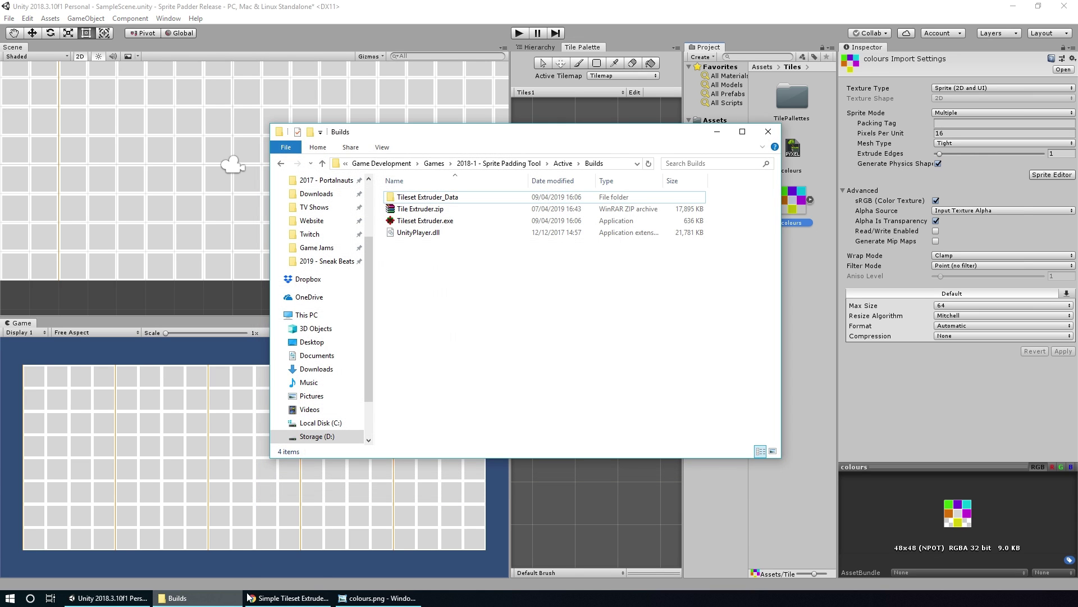
pyautogui.doubleClick(428, 224)
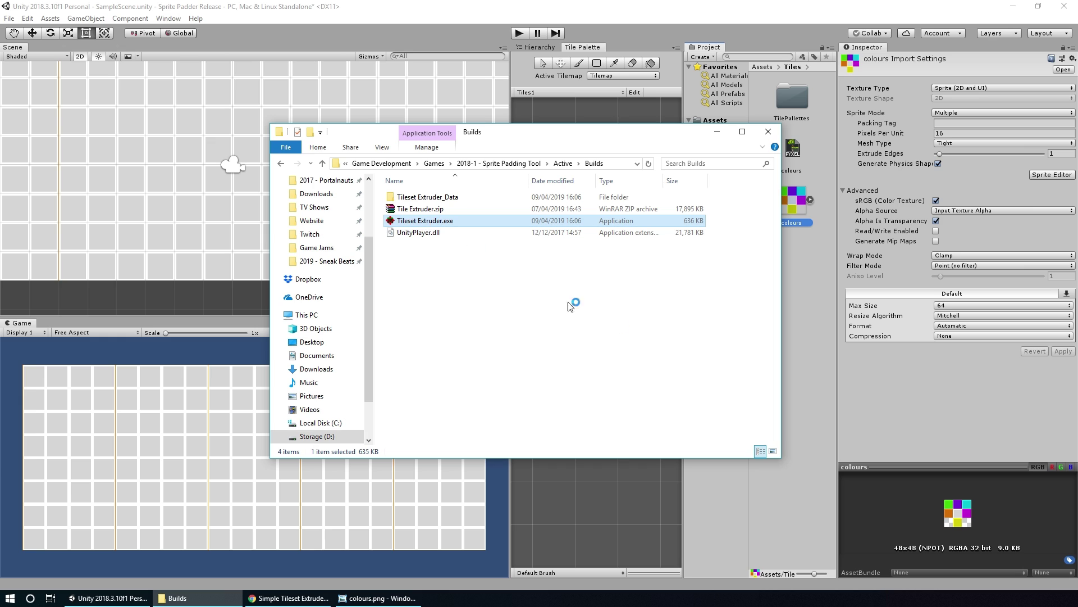
pyautogui.click(717, 132)
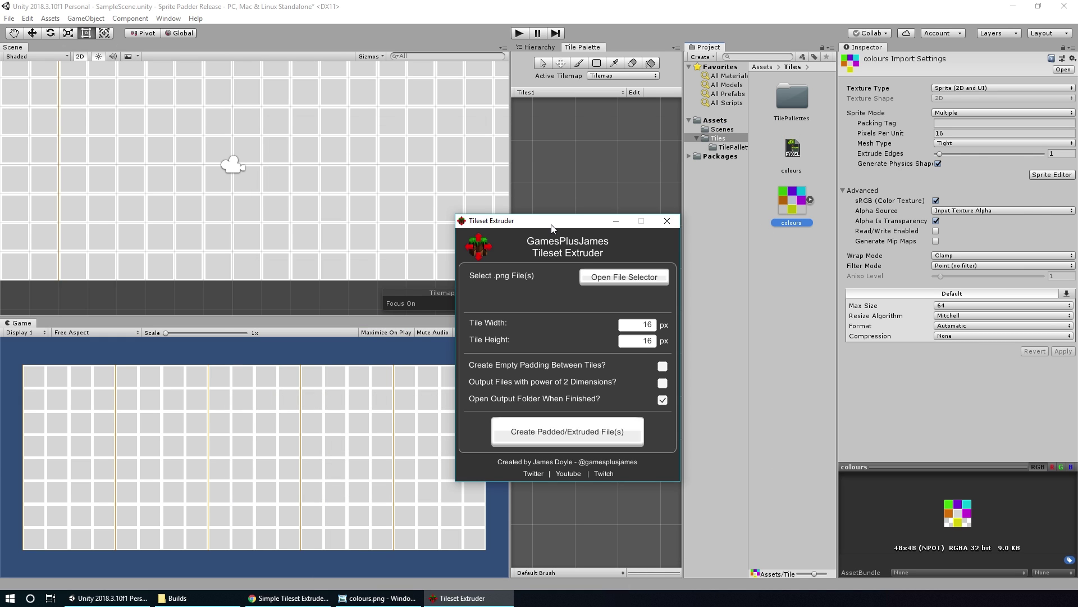
# Step: Load colours.png from the Assets/Tiles folder as Tileset Extruder's source tileset
pyautogui.moveTo(552, 228); pyautogui.dragTo(523, 183)
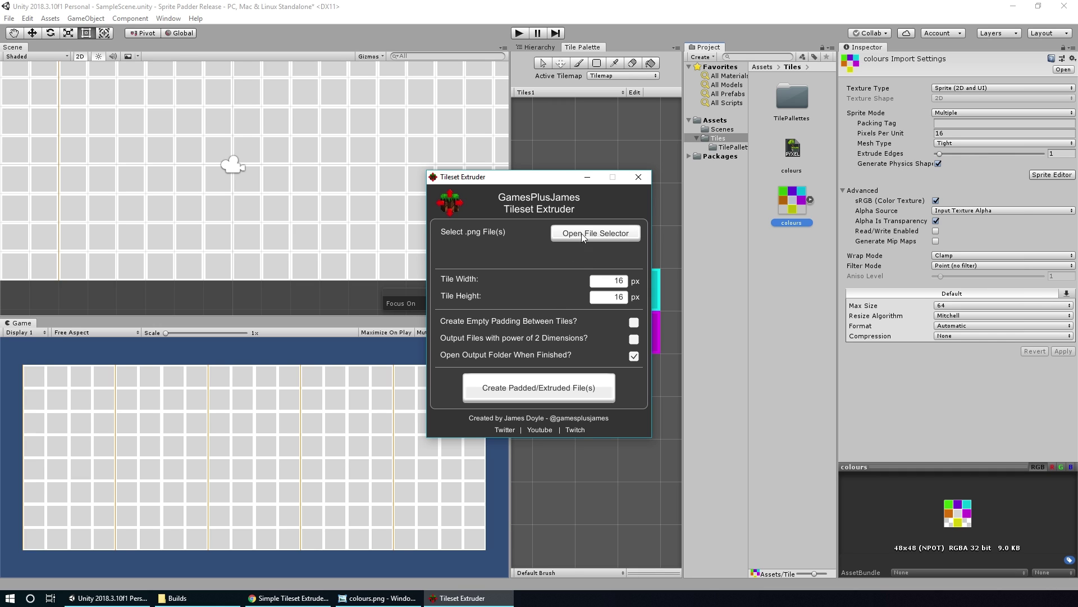
pyautogui.click(602, 234)
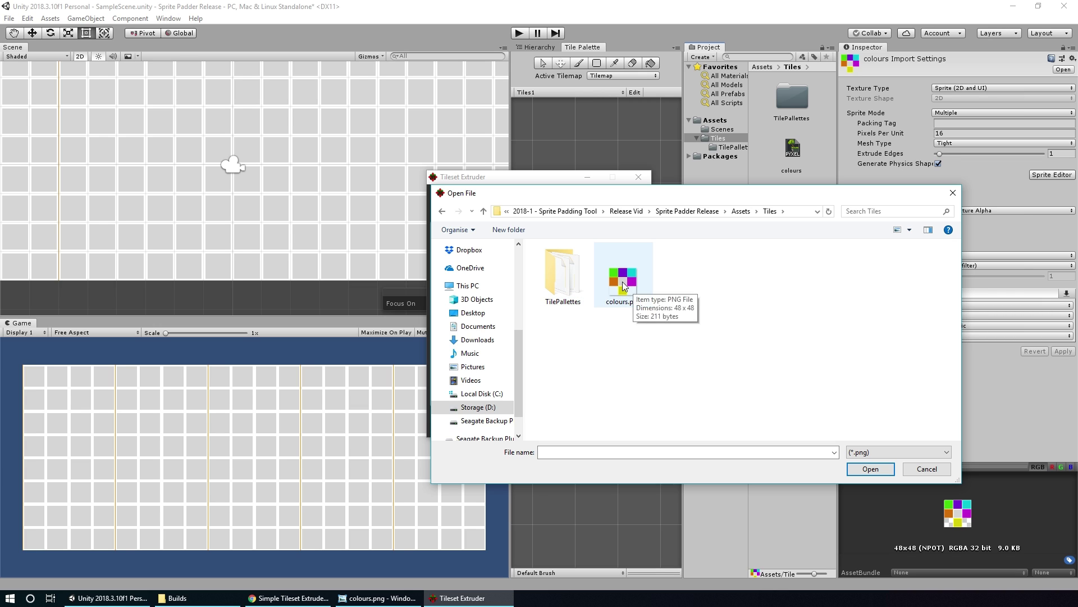
pyautogui.doubleClick(647, 282)
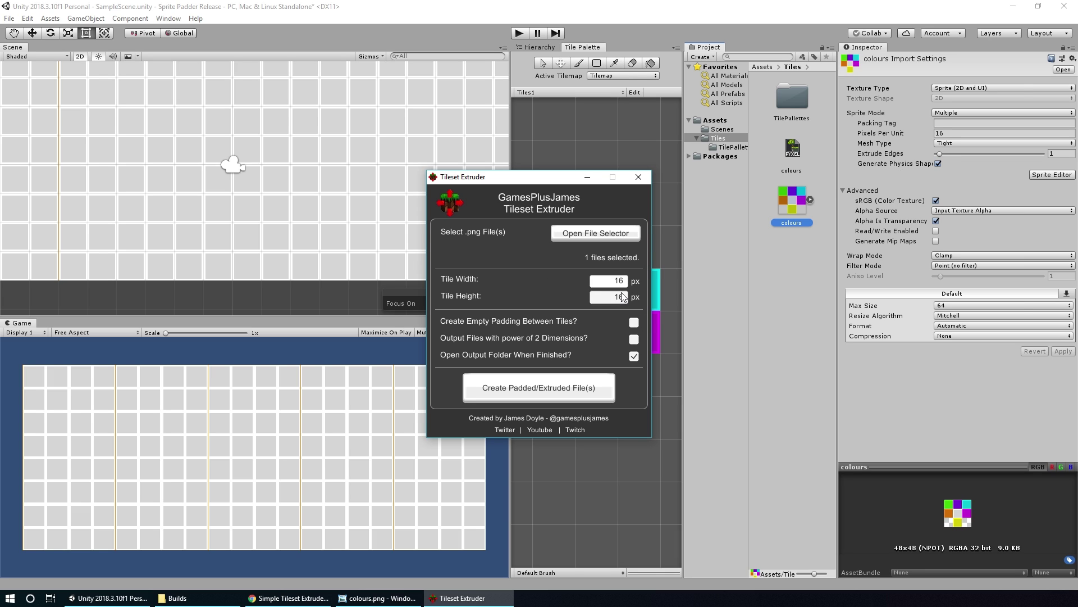
# Step: Recheck the enlarged colours.png, then enable 'Output Files with power of 2 Dimensions' in Tileset Extruder
pyautogui.doubleClick(794, 199)
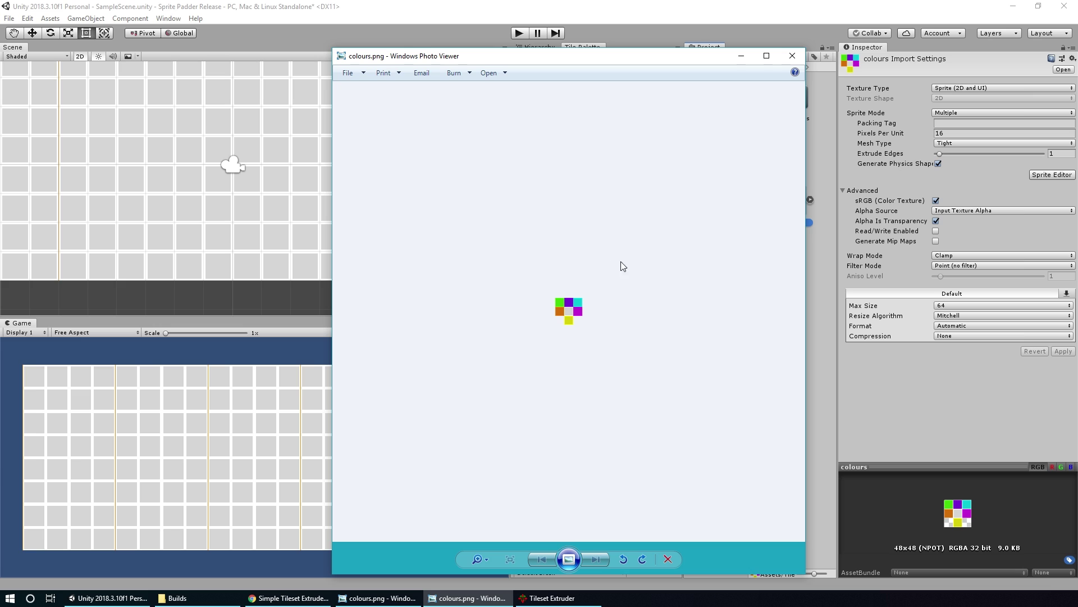
pyautogui.scroll(5, 585, 295)
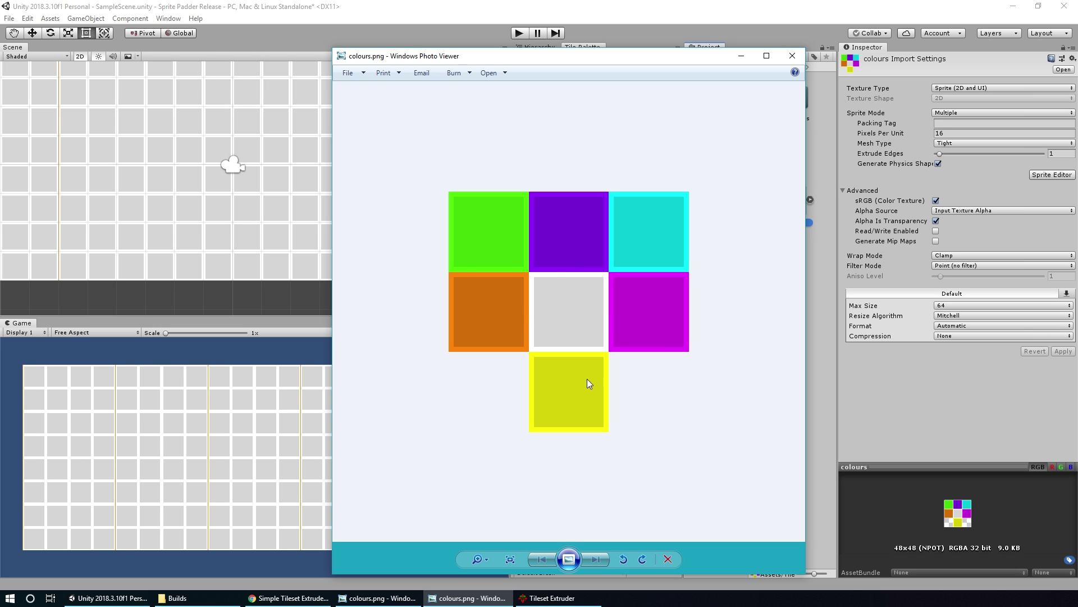
pyautogui.click(802, 56)
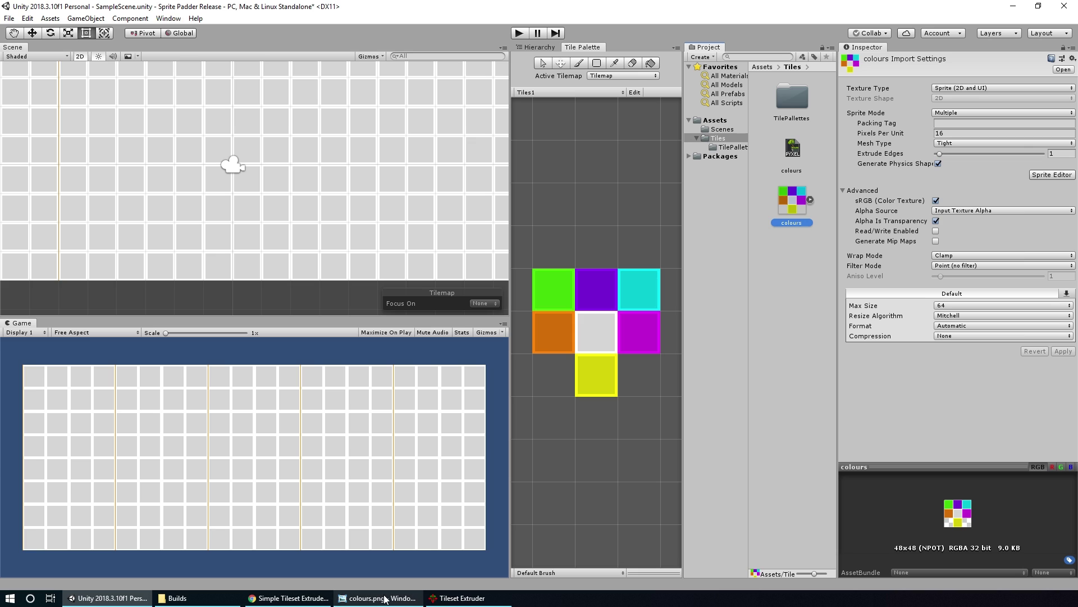
pyautogui.click(461, 598)
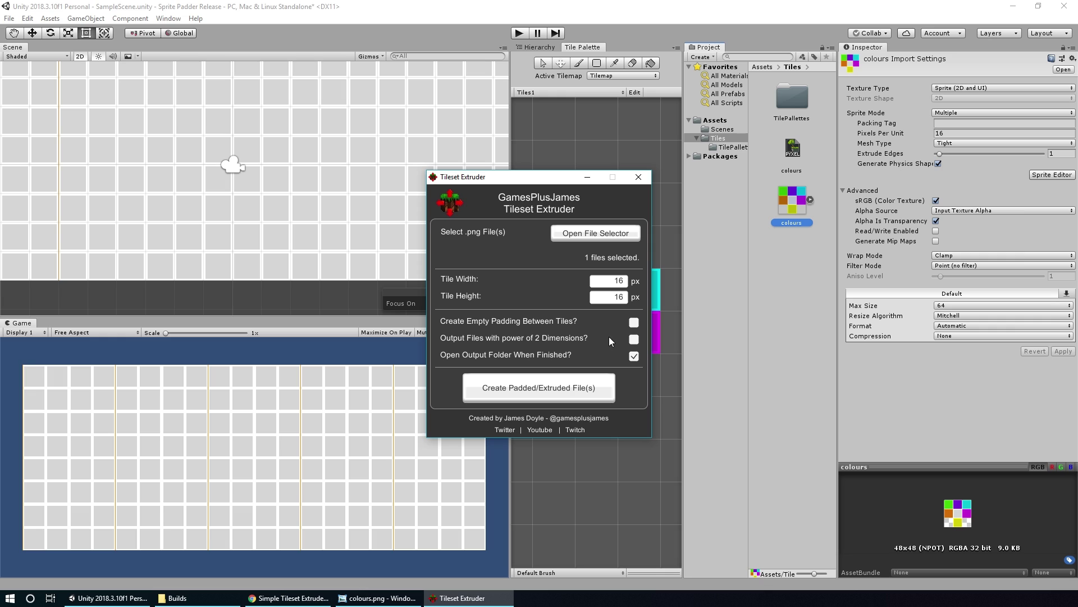
pyautogui.click(633, 339)
# Step: Generate colours_Padded.png and select it in the Tiles folder in File Explorer
pyautogui.click(548, 389)
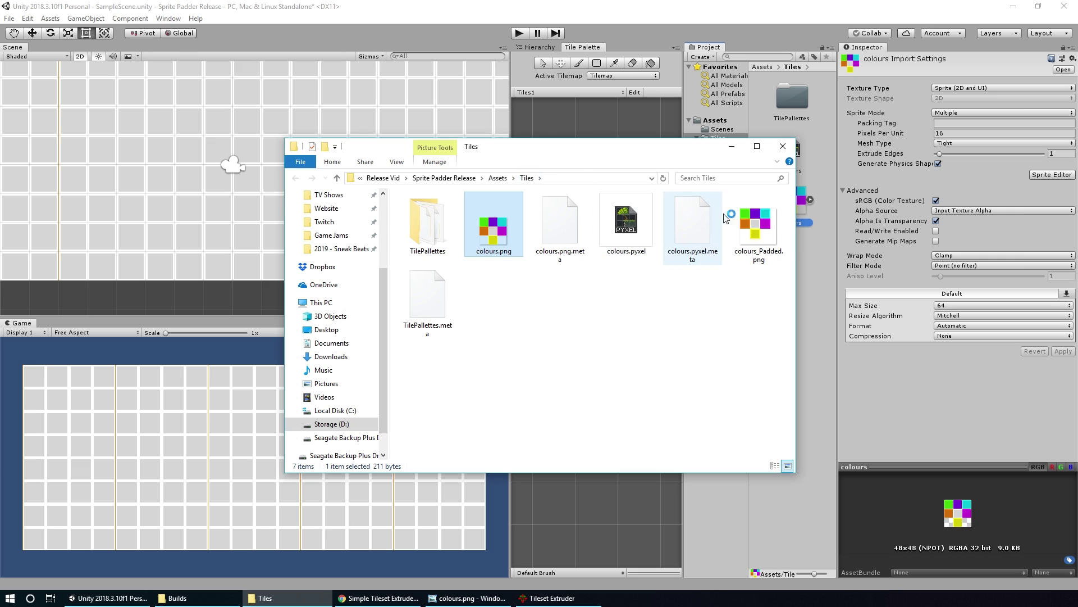
pyautogui.click(754, 220)
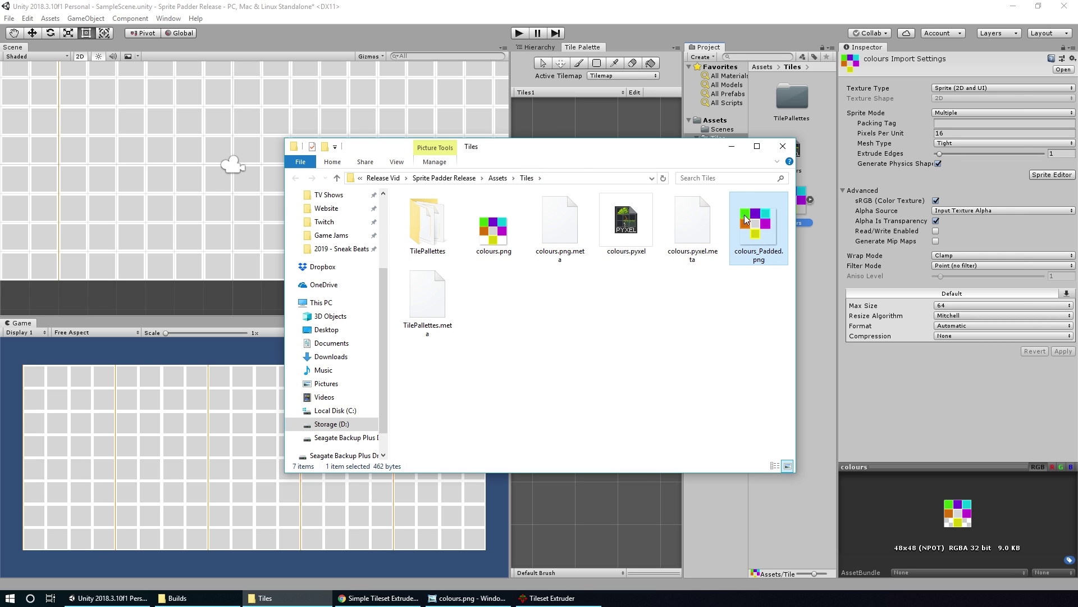
pyautogui.moveTo(673, 154); pyautogui.dragTo(571, 115)
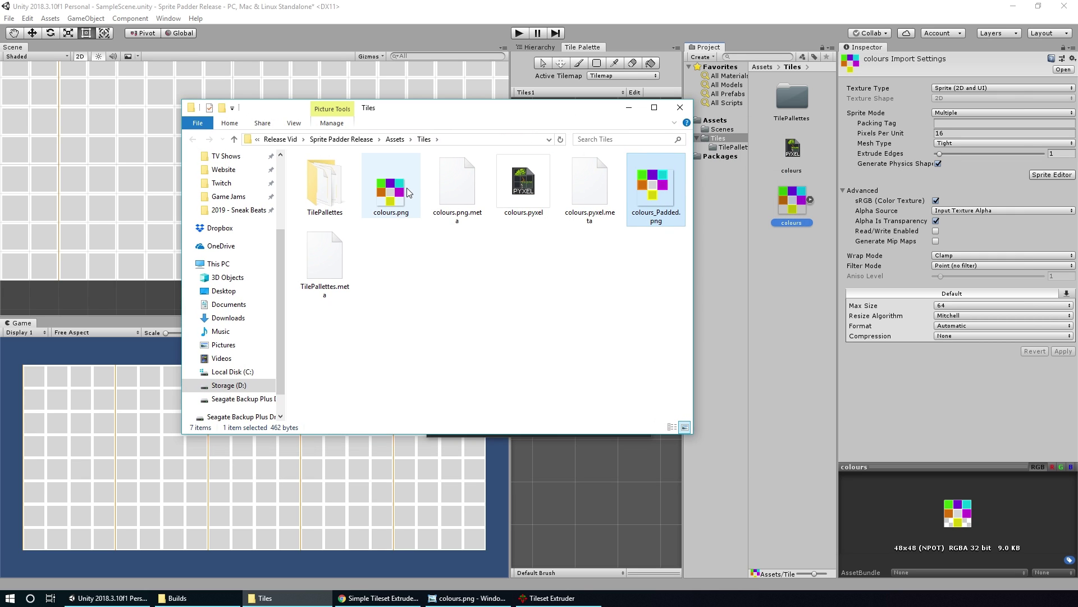
pyautogui.moveTo(660, 222)
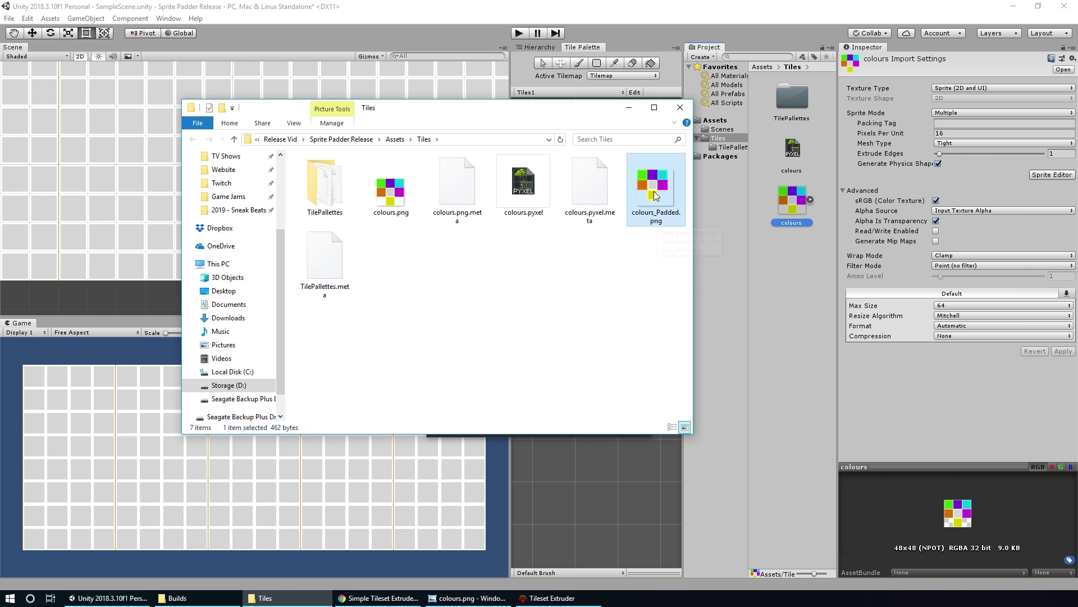
# Step: Open colours_Padded.png enlarged and arrange it beside the original colours.png viewer for comparison
pyautogui.doubleClick(656, 198)
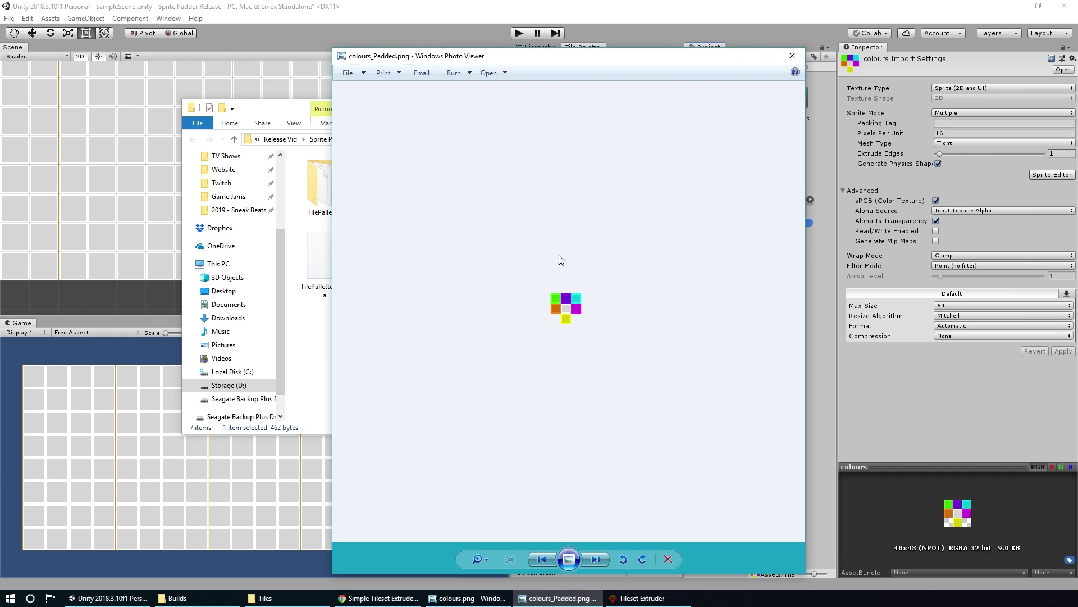
pyautogui.scroll(5, 565, 298)
pyautogui.scroll(2, 530, 264)
pyautogui.scroll(-1, 527, 260)
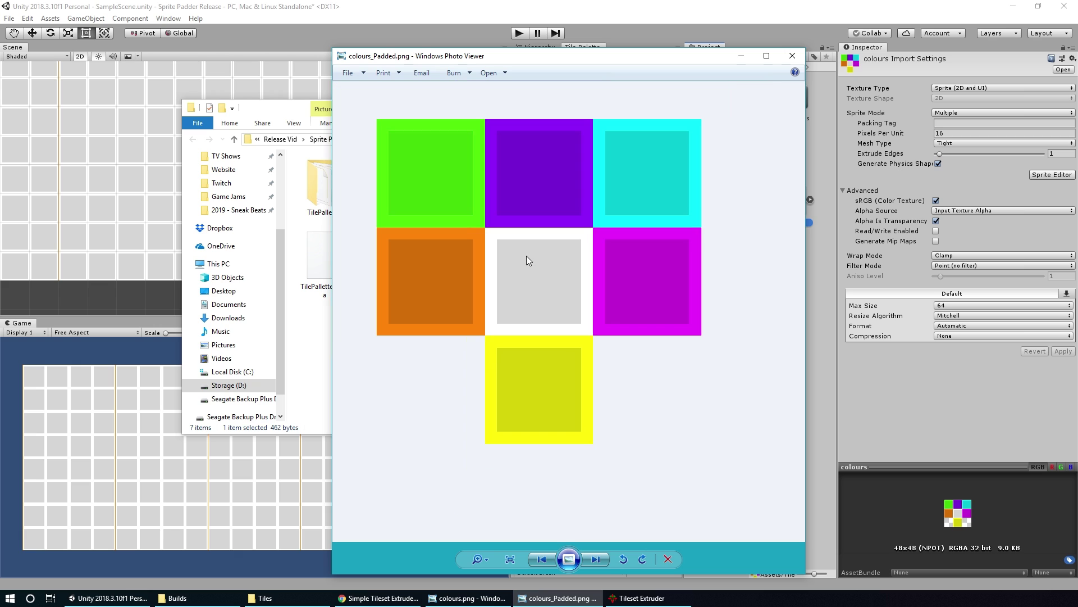
pyautogui.moveTo(584, 62); pyautogui.dragTo(762, 43)
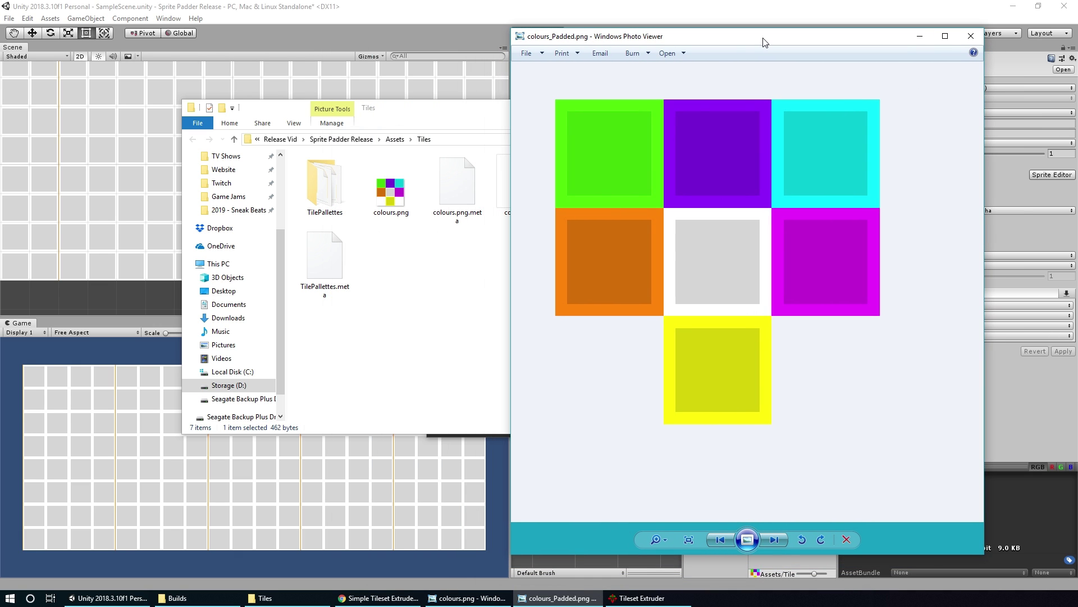
pyautogui.click(457, 599)
pyautogui.moveTo(640, 53); pyautogui.dragTo(365, 42)
pyautogui.scroll(6, 302, 292)
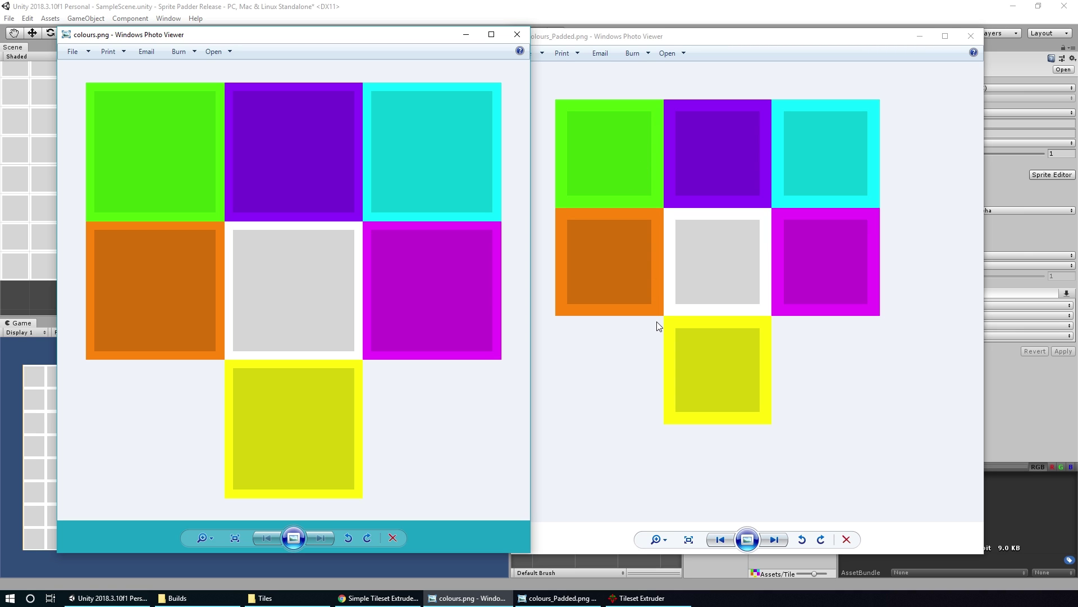
# Step: Show colours_Padded's import settings in Unity, then minimize the photo viewer and return to Tileset Extruder
pyautogui.click(595, 15)
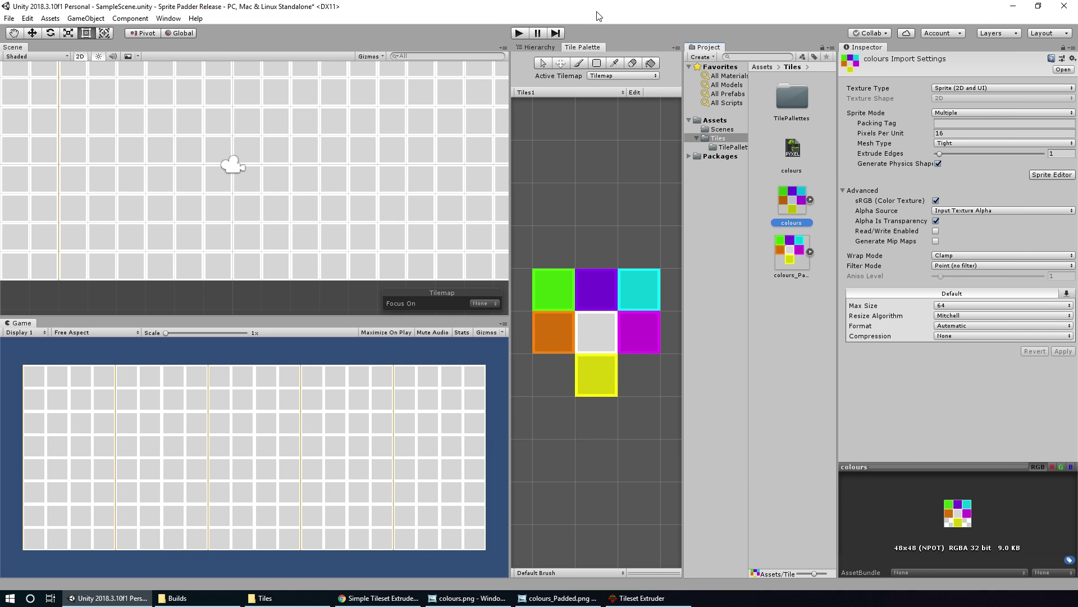
pyautogui.click(791, 250)
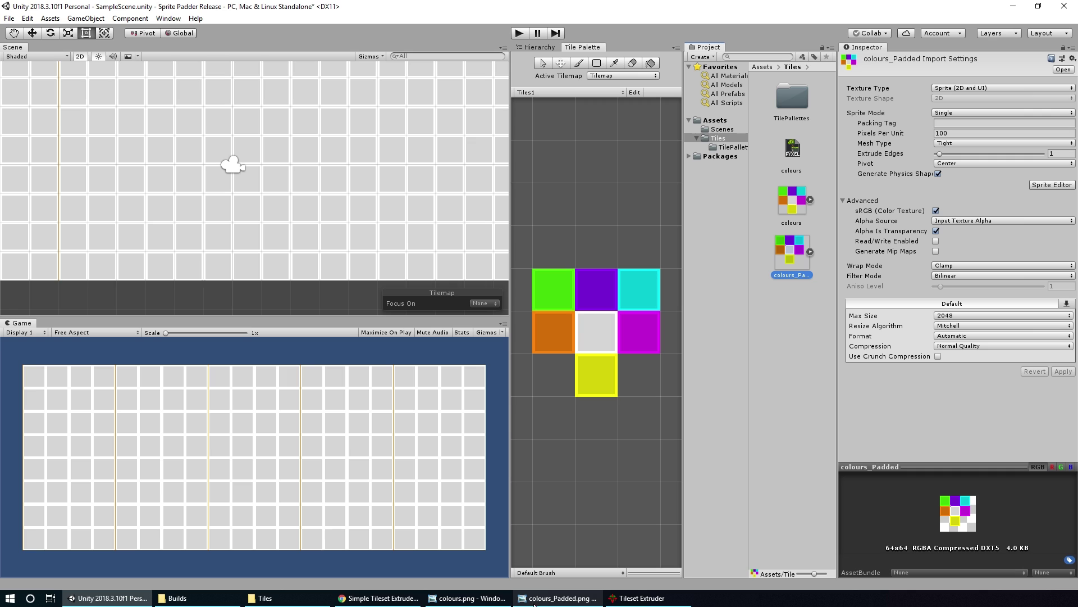
pyautogui.click(557, 599)
pyautogui.click(559, 600)
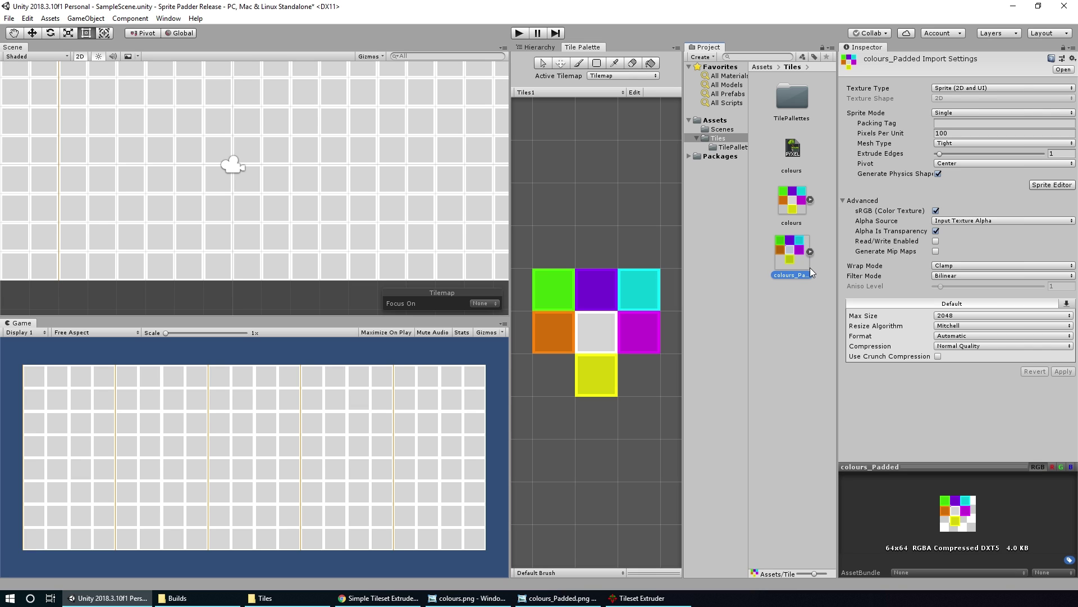
pyautogui.click(642, 599)
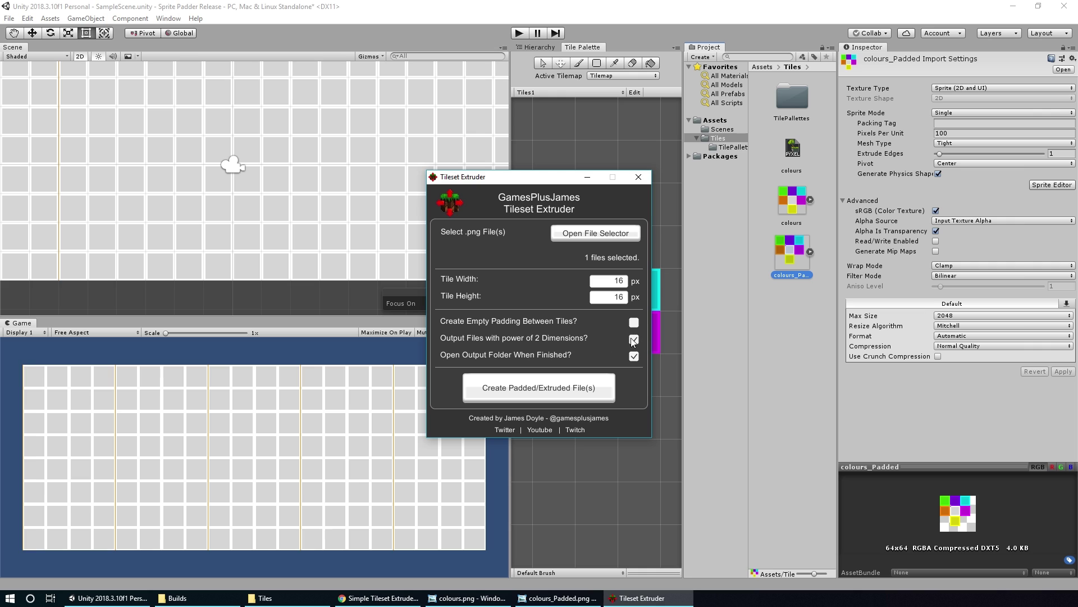
# Step: Regenerate colours_Padded with power-of-2 sizing off and check Unity's 54x54 reimport
pyautogui.click(776, 270)
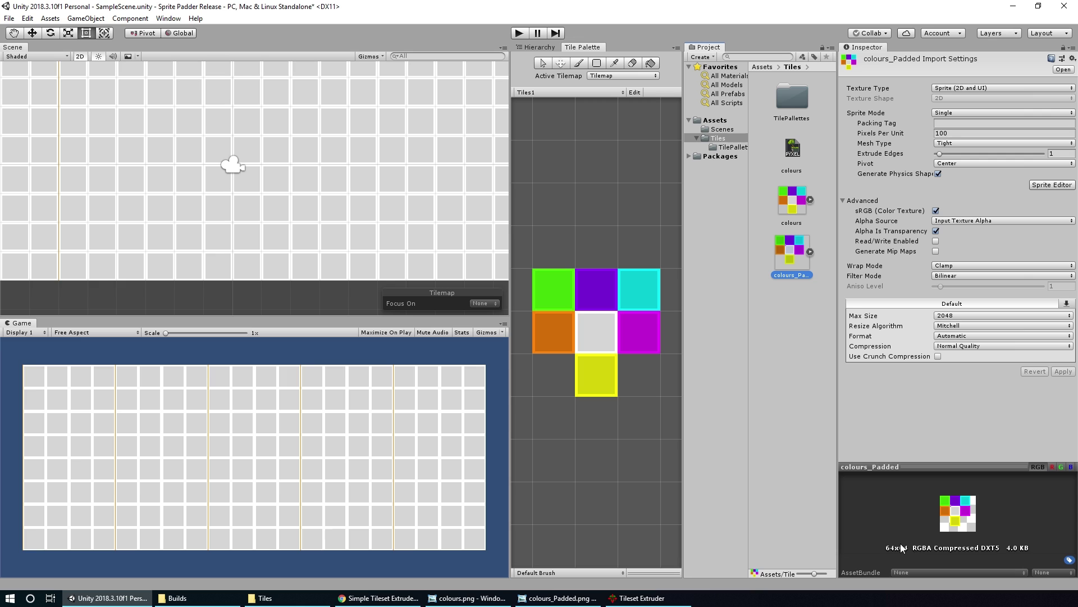
pyautogui.click(641, 598)
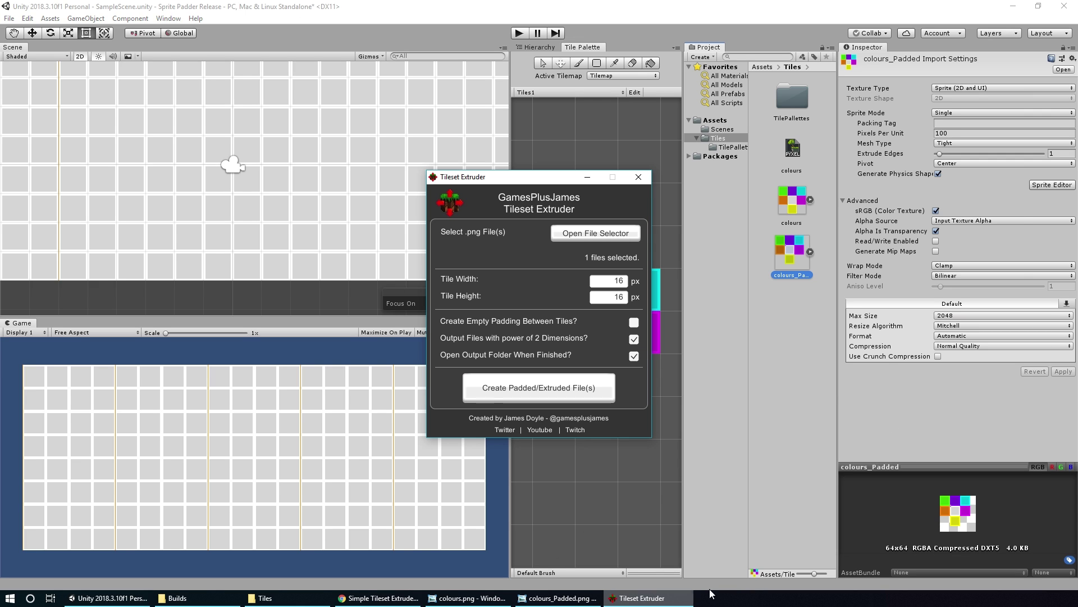
pyautogui.click(633, 355)
pyautogui.click(634, 338)
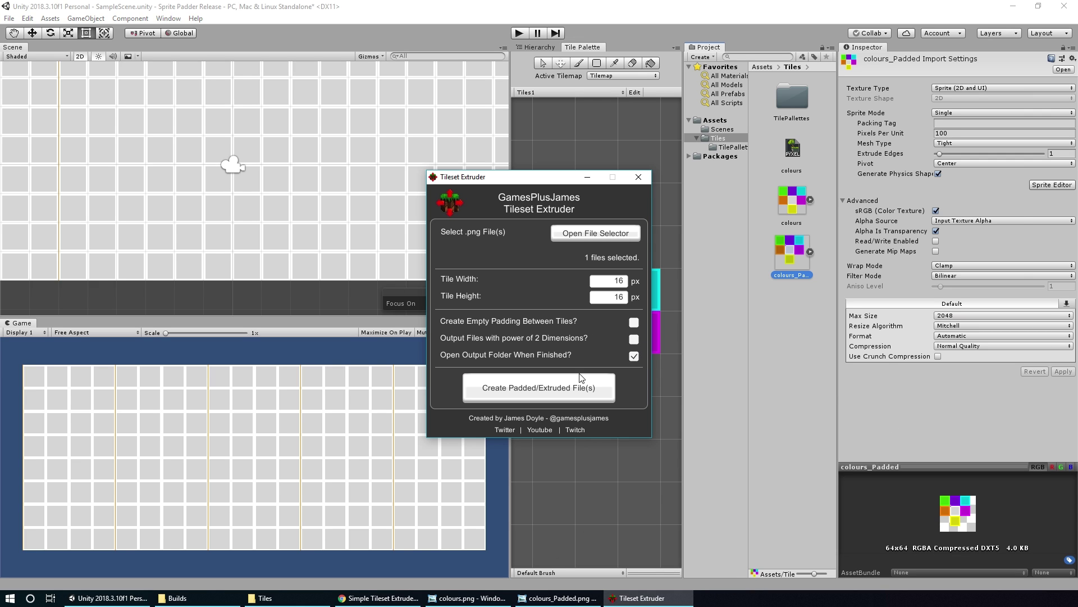
pyautogui.click(549, 392)
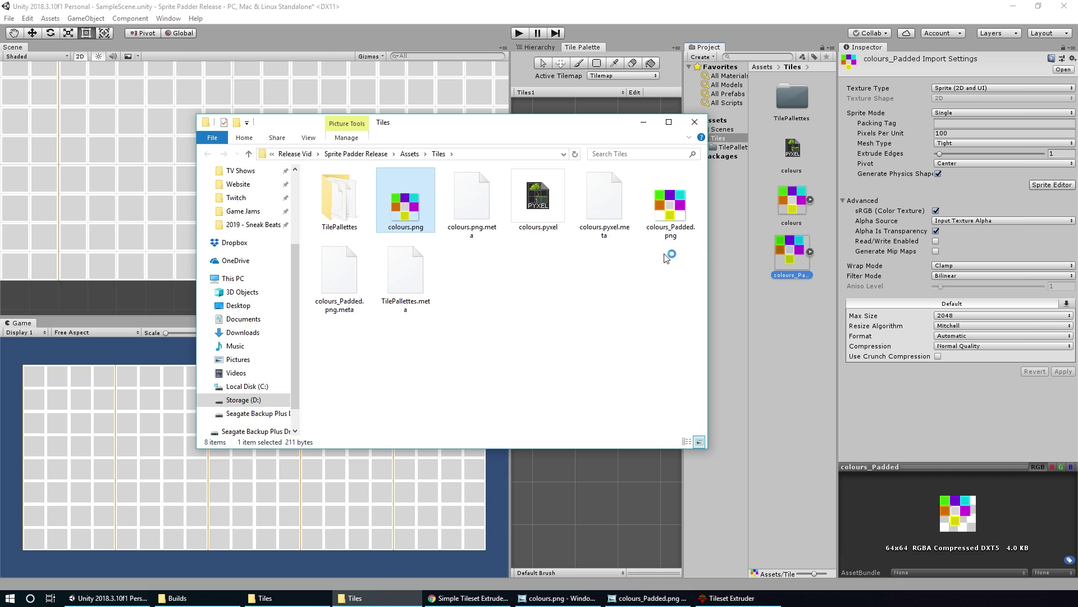
pyautogui.click(909, 376)
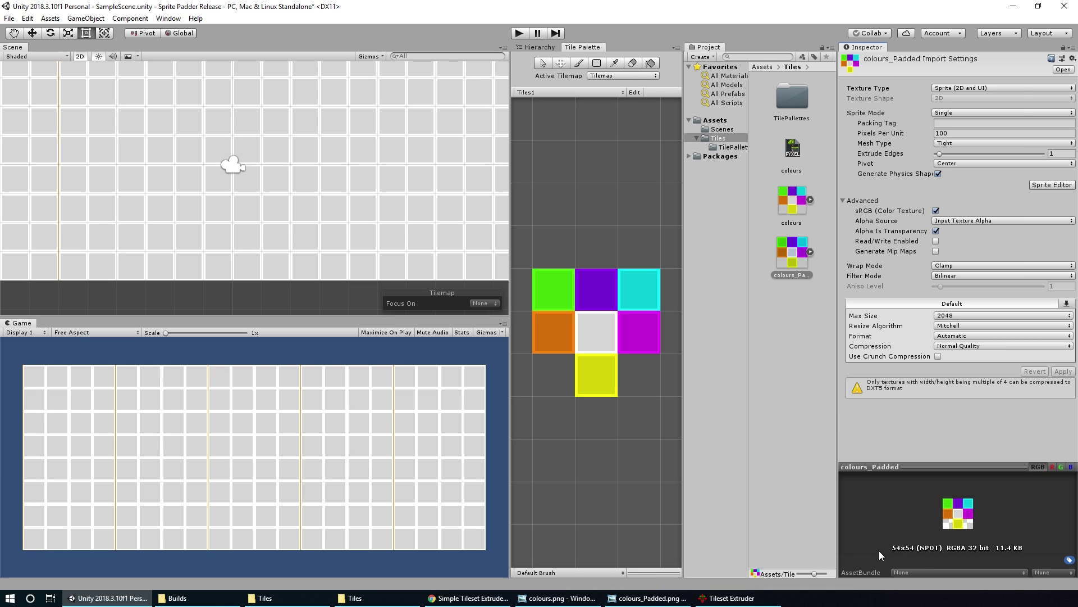
# Step: Re-enable power-of-2 sizing and regenerate colours_Padded so Unity imports it at 64x64
pyautogui.click(730, 598)
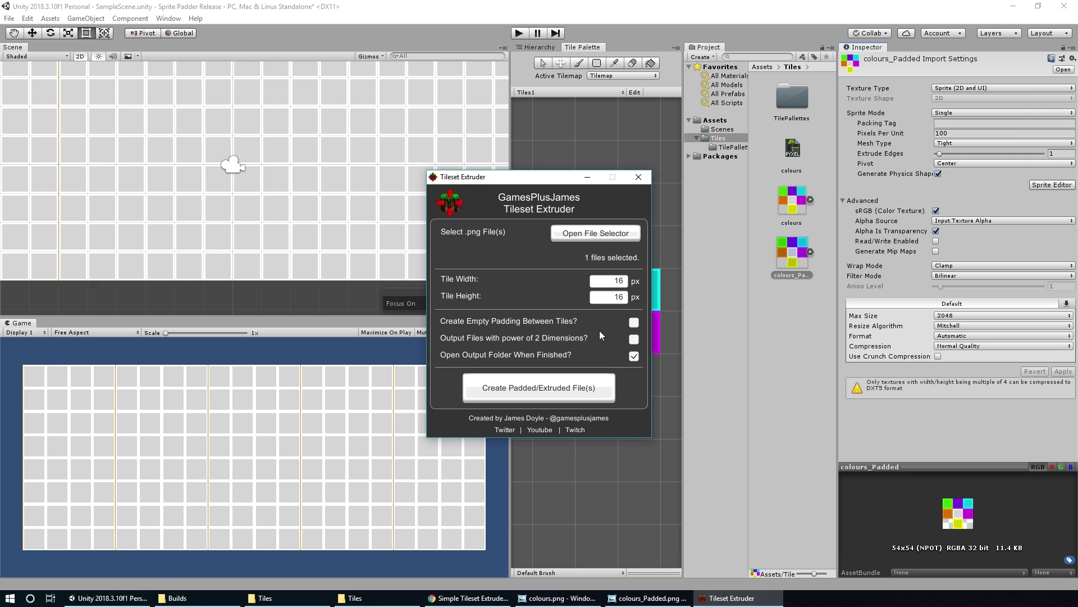
pyautogui.click(634, 340)
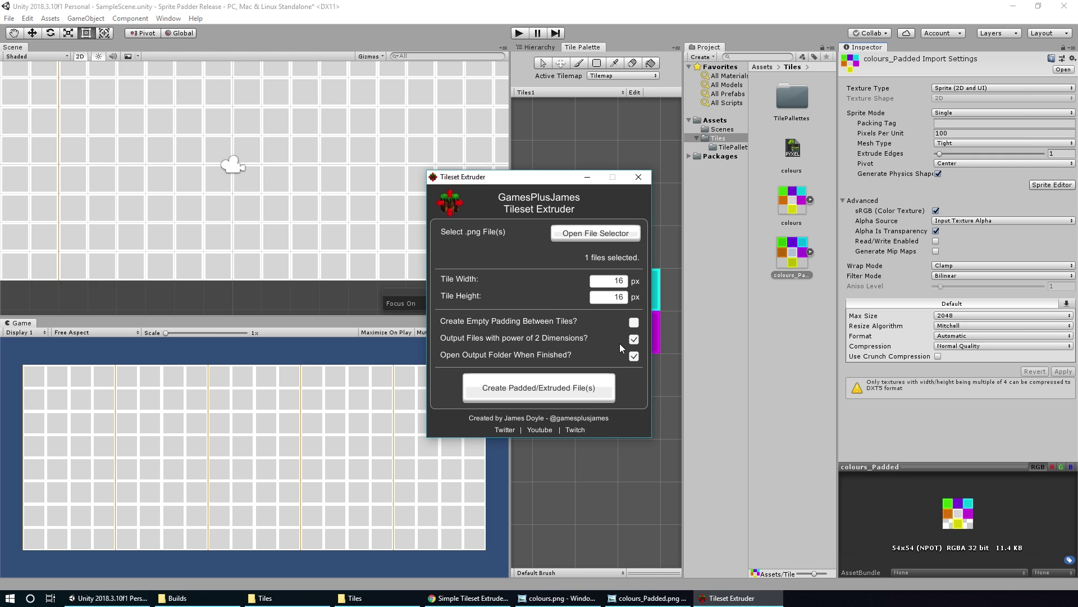
pyautogui.click(538, 388)
pyautogui.click(788, 349)
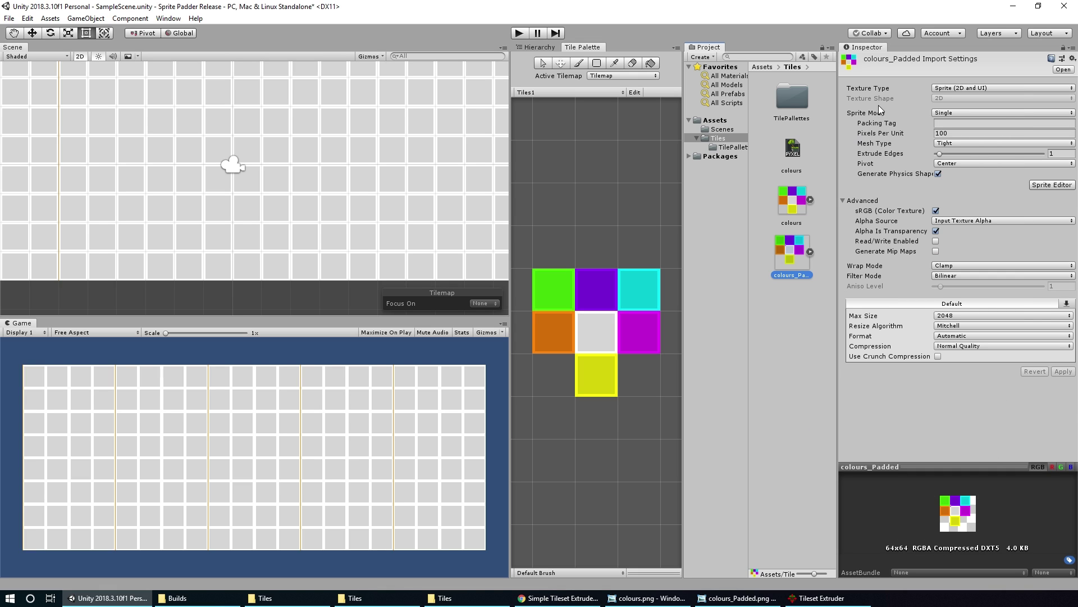
# Step: Set colours_Padded to Multiple sprite mode, 16 pixels per unit, Point filtering
pyautogui.click(953, 113)
pyautogui.click(898, 136)
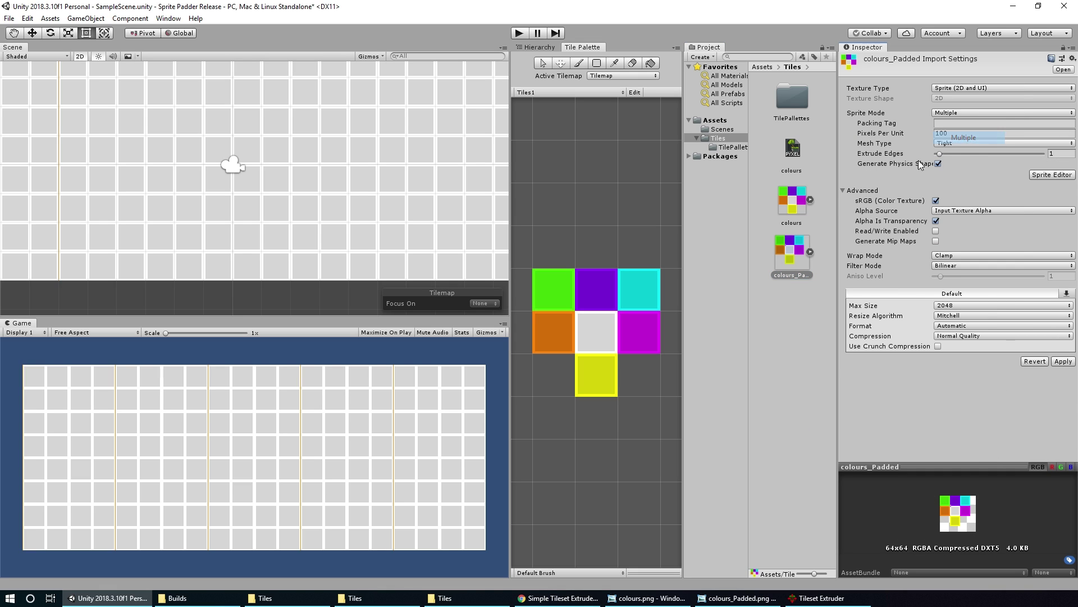
pyautogui.click(962, 133)
pyautogui.write('16')
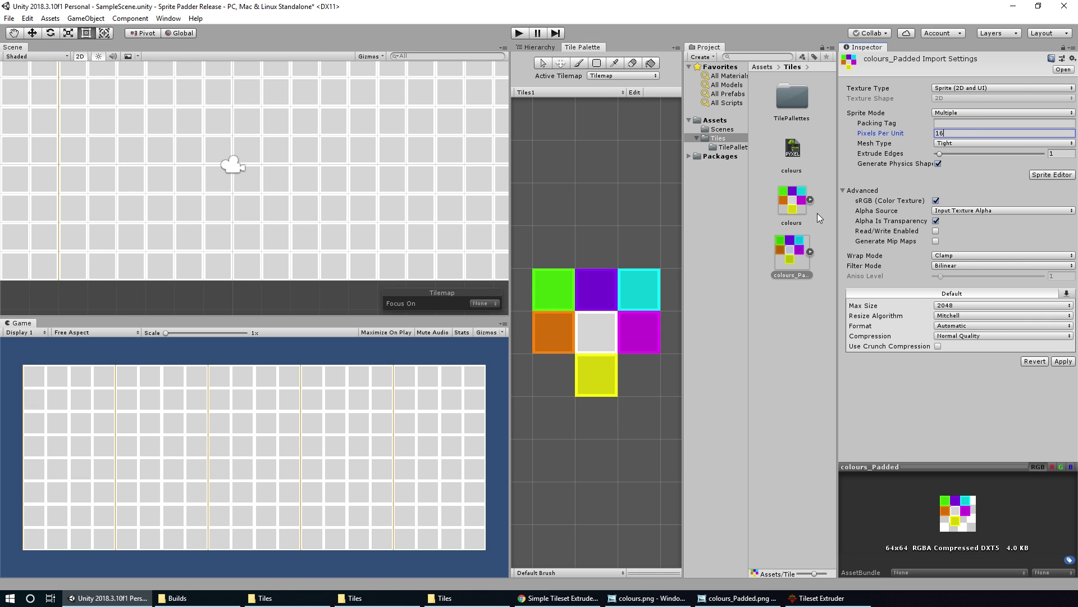
pyautogui.click(976, 265)
pyautogui.click(962, 275)
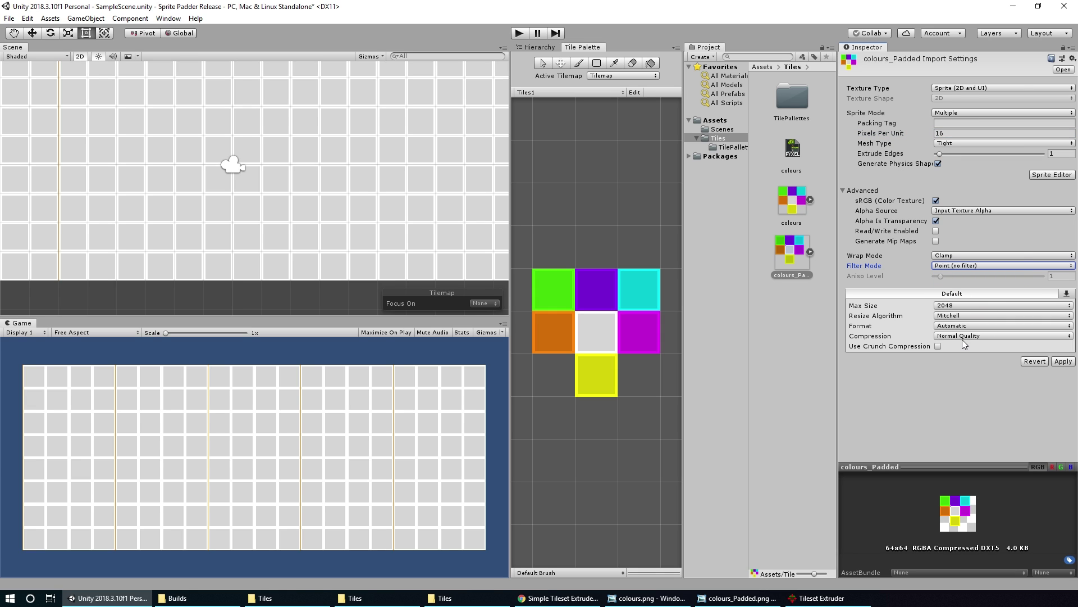
# Step: Set compression to None and max size 64, apply, and open the Sprite Editor
pyautogui.click(962, 337)
pyautogui.click(969, 345)
pyautogui.click(957, 304)
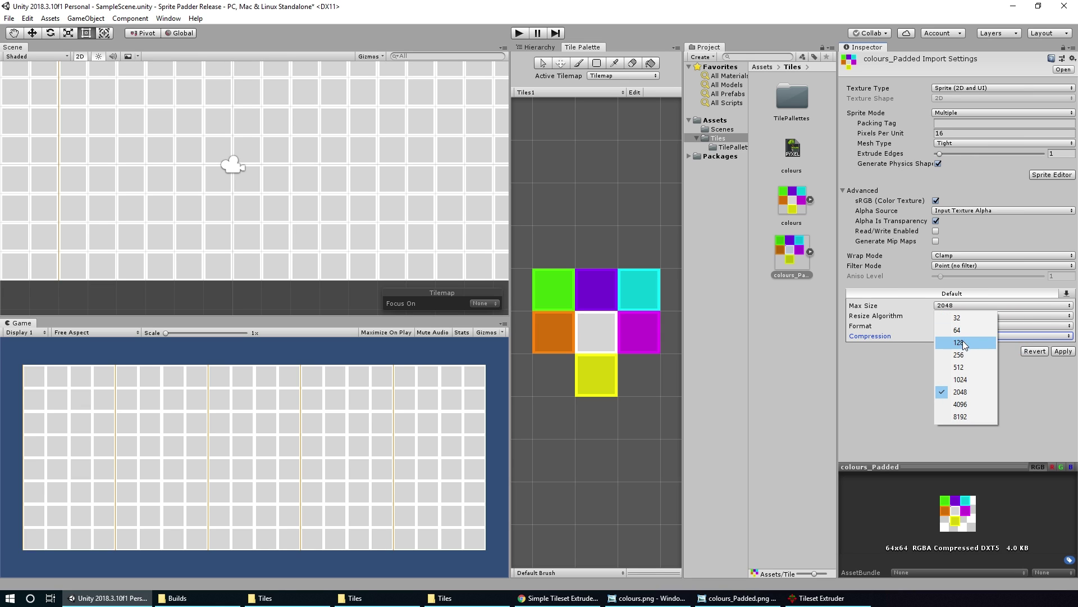
pyautogui.click(964, 331)
pyautogui.click(1062, 351)
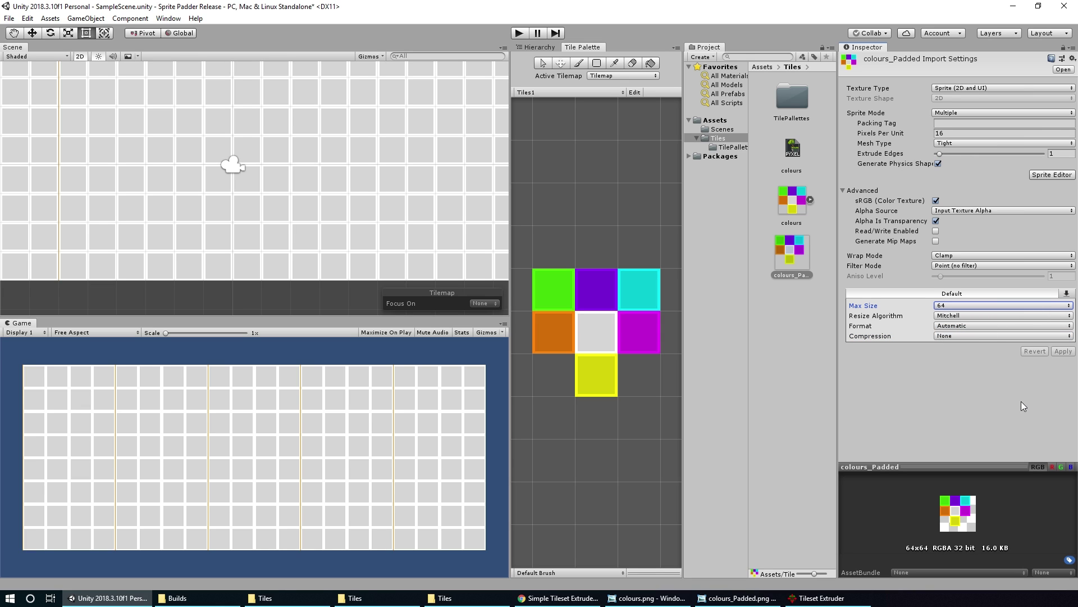
pyautogui.click(1046, 176)
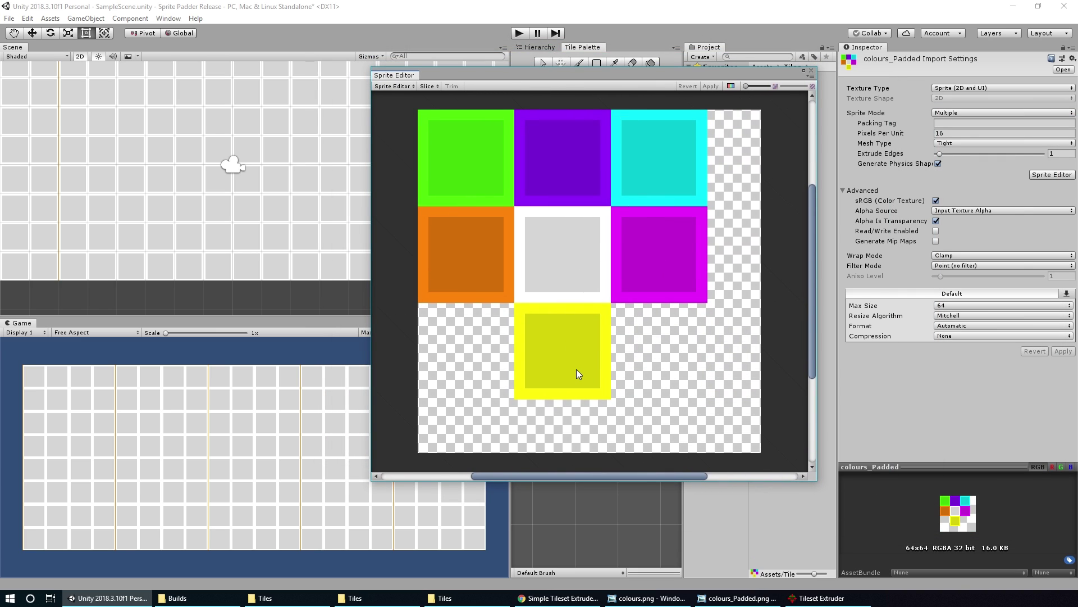
# Step: Slice the original colours texture into a Grid By Cell Size of 16x16
pyautogui.click(811, 70)
pyautogui.click(798, 200)
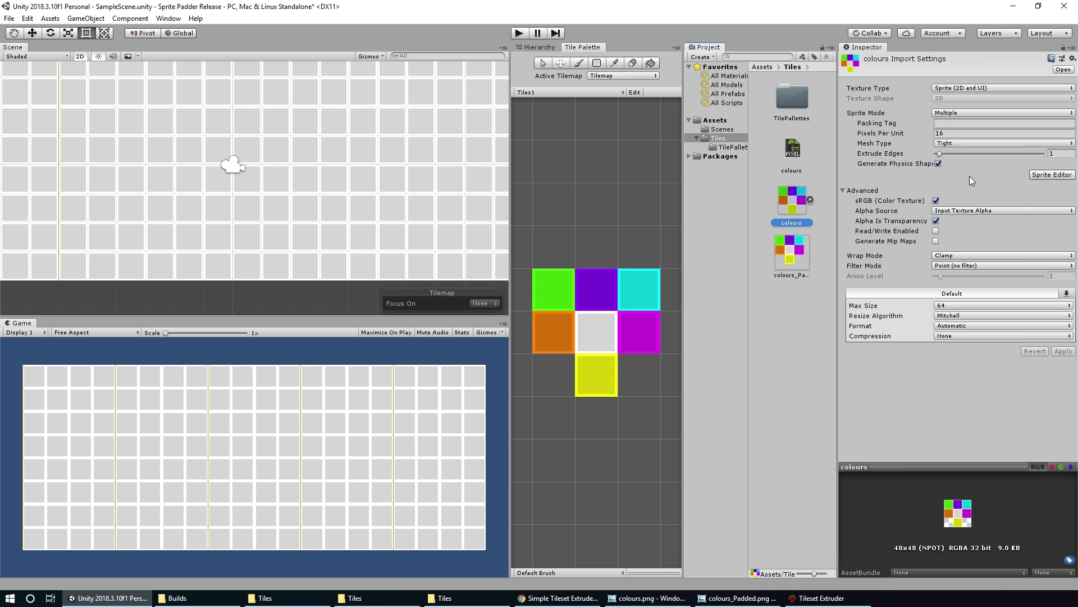
pyautogui.click(1052, 175)
pyautogui.click(430, 83)
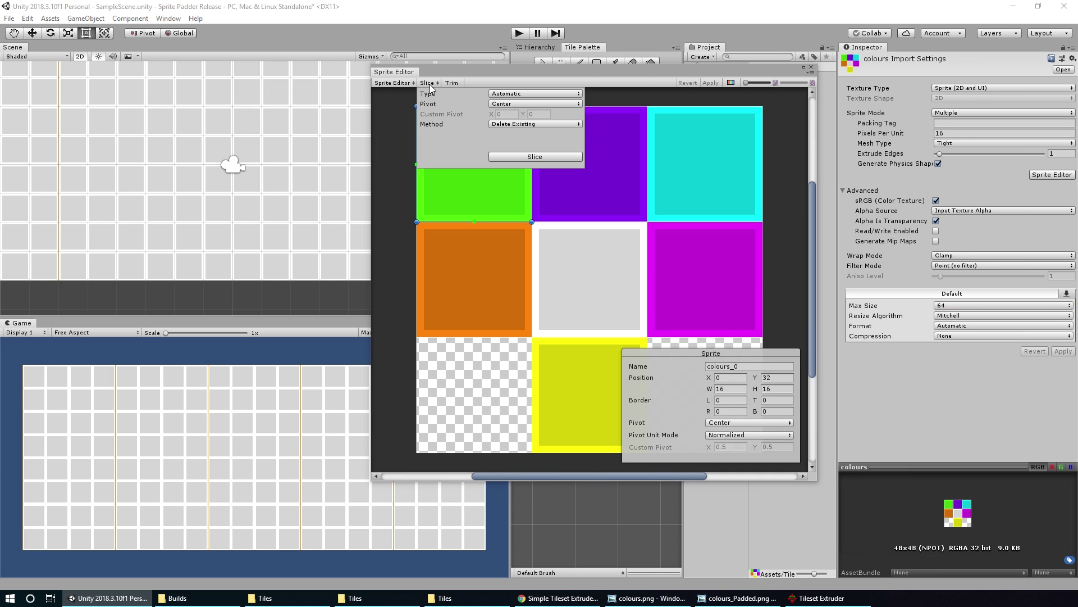
pyautogui.click(506, 95)
pyautogui.click(525, 117)
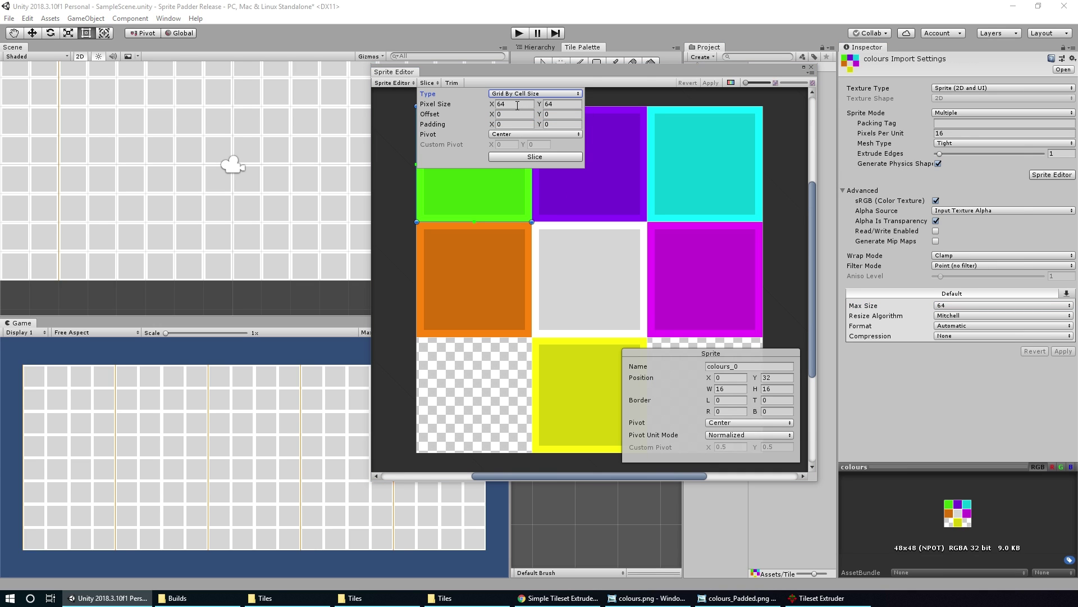
pyautogui.click(509, 105)
pyautogui.write('16')
pyautogui.press('Tab')
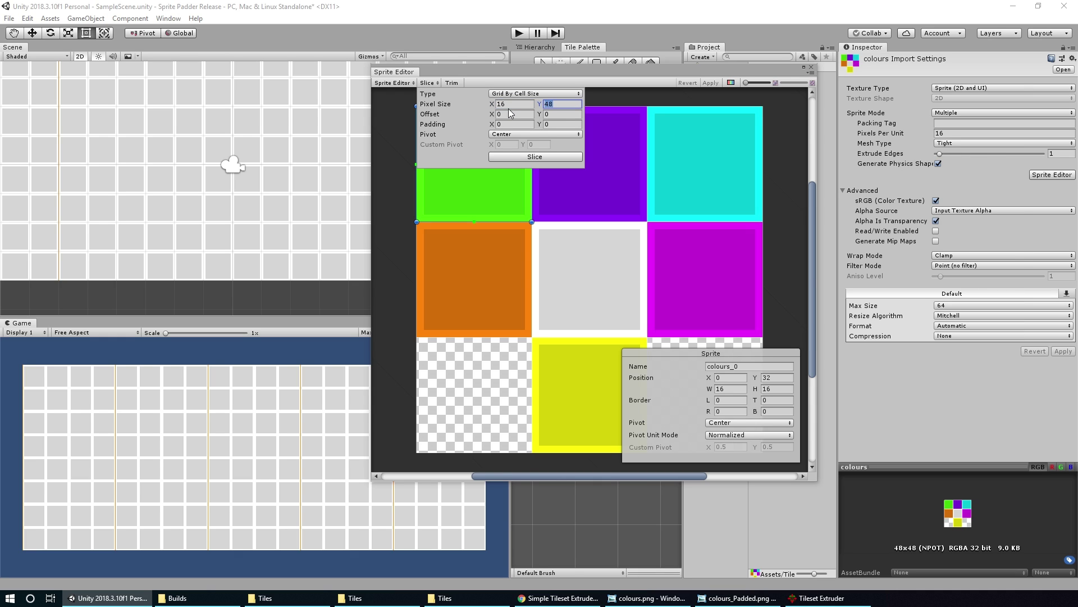
pyautogui.write('16')
pyautogui.click(562, 157)
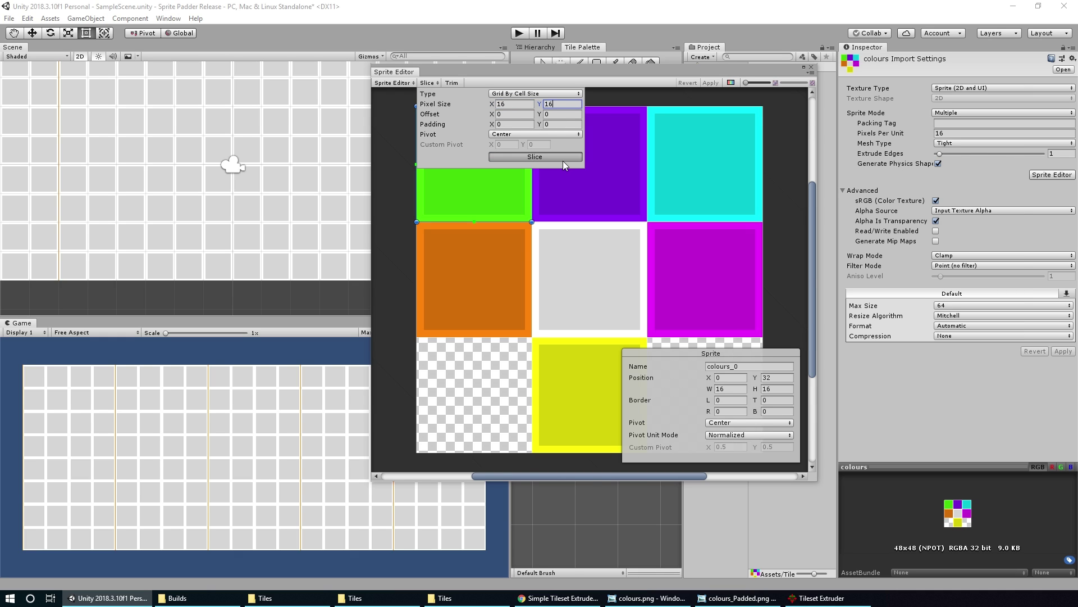
# Step: Inspect the orange, white, yellow and magenta slices, then apply the slicing
pyautogui.click(479, 281)
pyautogui.click(601, 295)
pyautogui.click(618, 360)
pyautogui.click(694, 321)
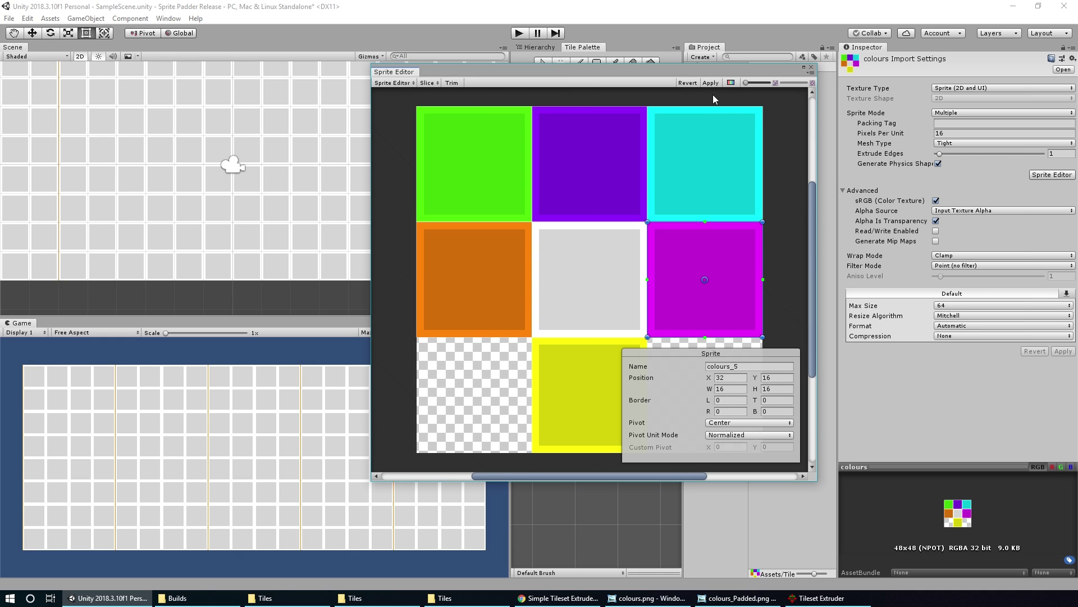
pyautogui.click(811, 67)
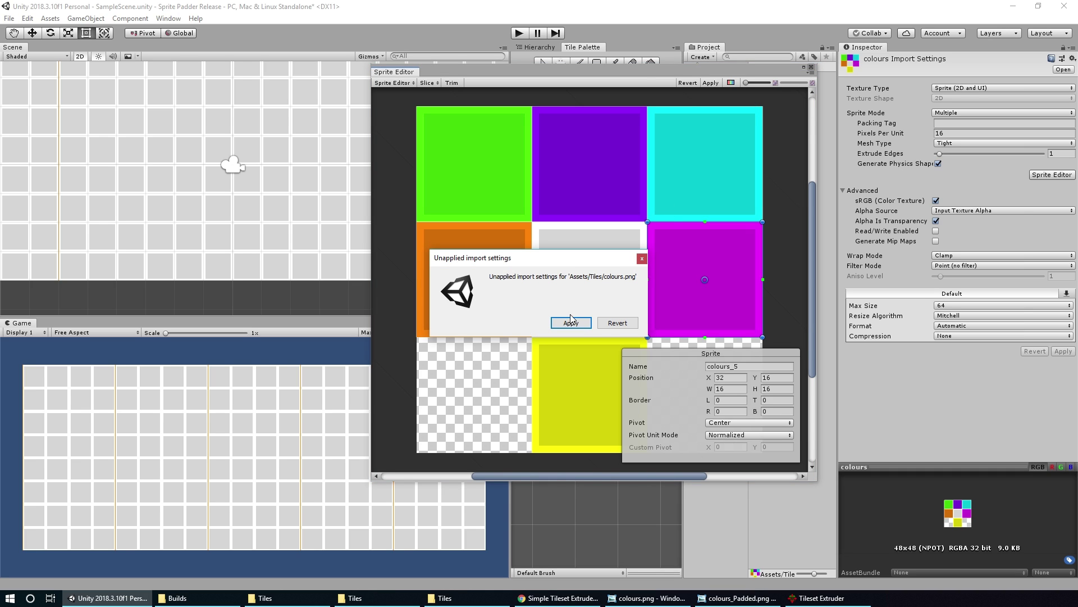
pyautogui.click(571, 320)
# Step: In colours_Padded's Sprite Editor, set the grid slice offset to 1,1
pyautogui.click(786, 257)
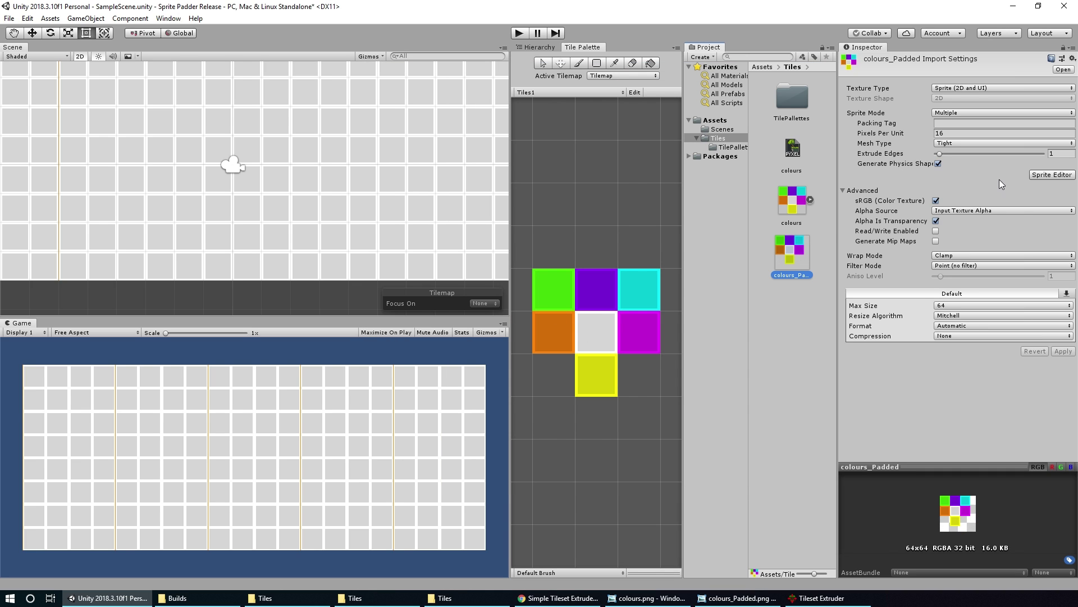
pyautogui.click(1040, 175)
pyautogui.click(428, 80)
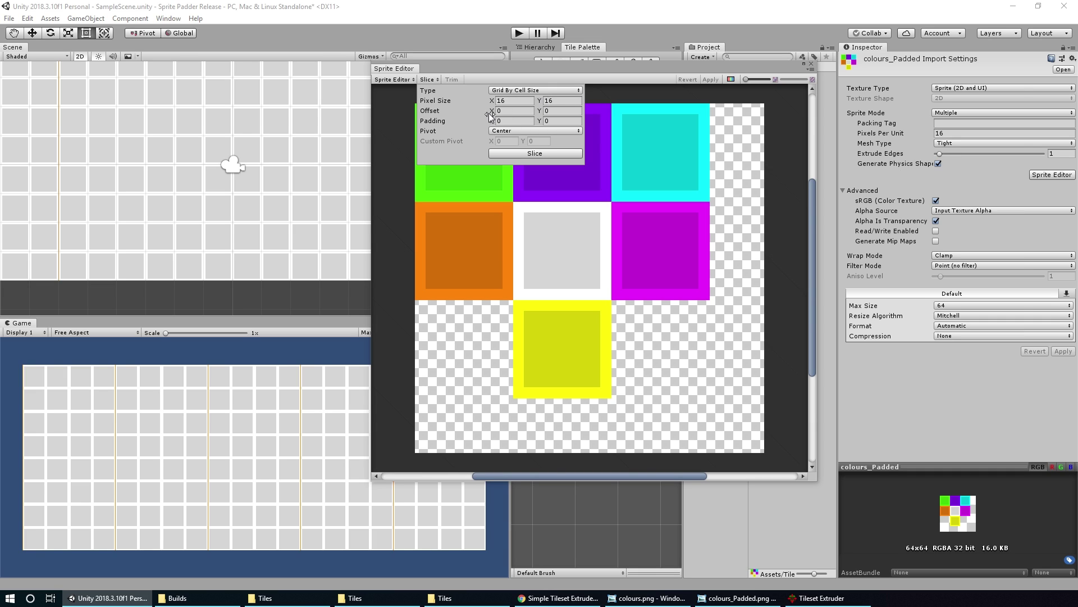
pyautogui.click(517, 114)
pyautogui.click(560, 110)
pyautogui.press('Escape')
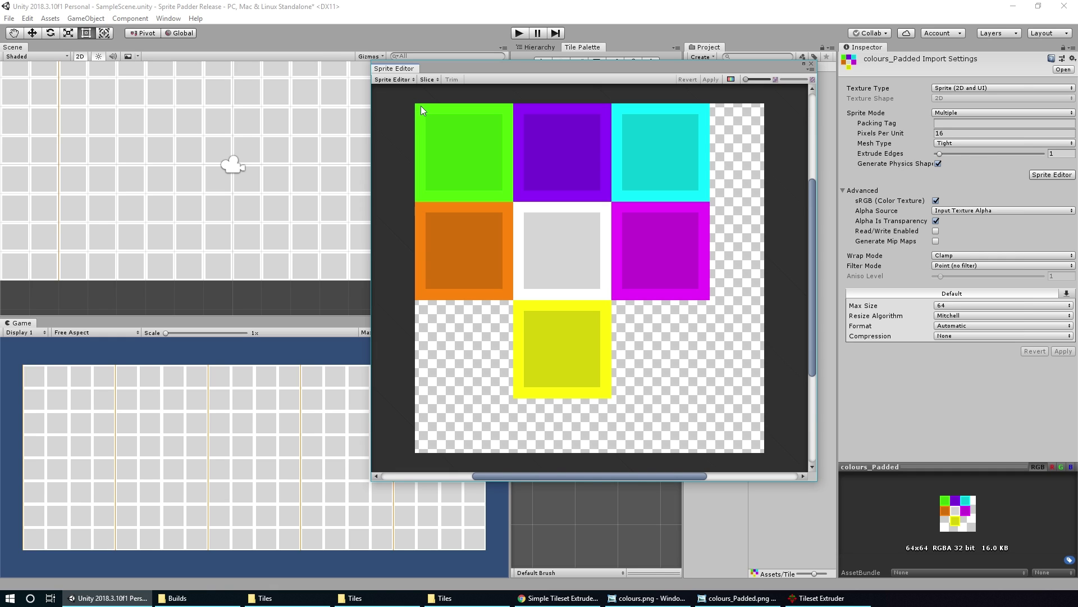
# Step: Set the slice padding to 2,2 and slice colours_Padded
pyautogui.click(436, 80)
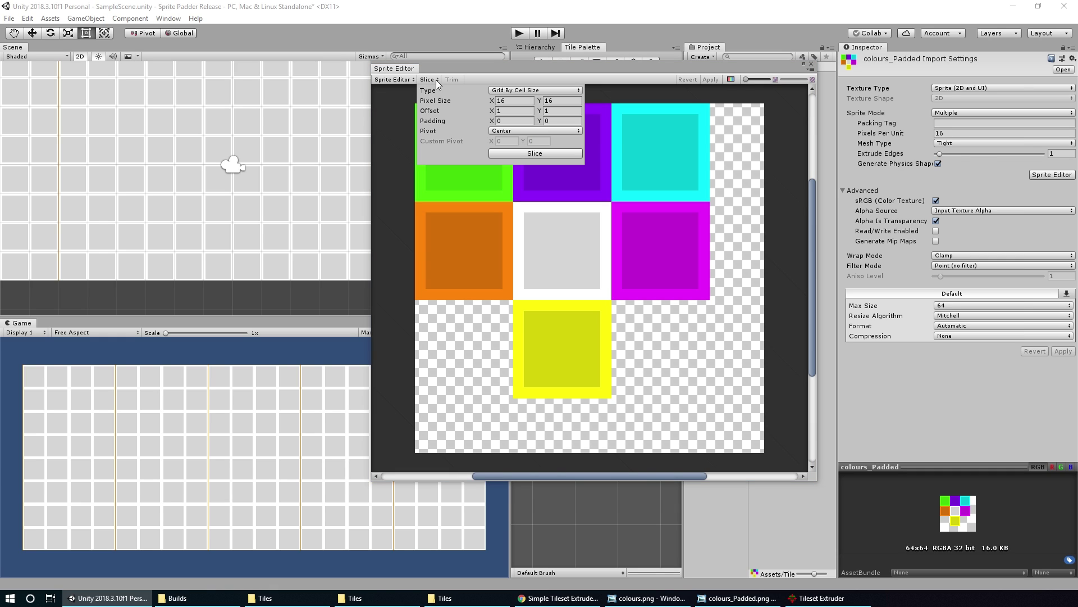
pyautogui.click(511, 122)
pyautogui.write('21')
pyautogui.press('BackSpace')
pyautogui.click(562, 119)
pyautogui.write('2')
pyautogui.click(519, 152)
# Step: Check the green, purple, cyan, orange and white slice bounds, then apply
pyautogui.click(630, 74)
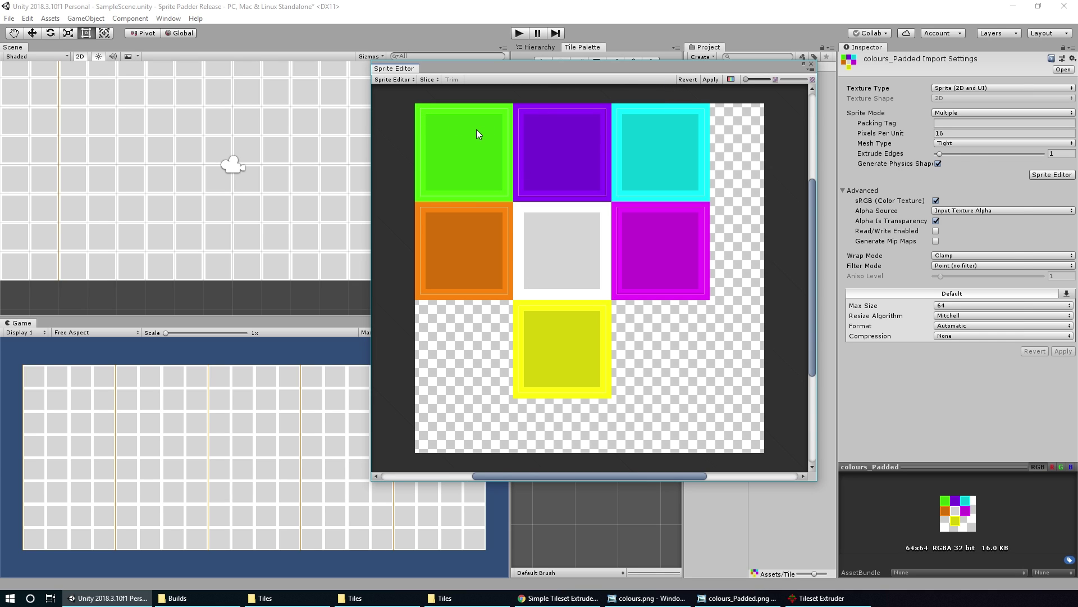
pyautogui.click(471, 144)
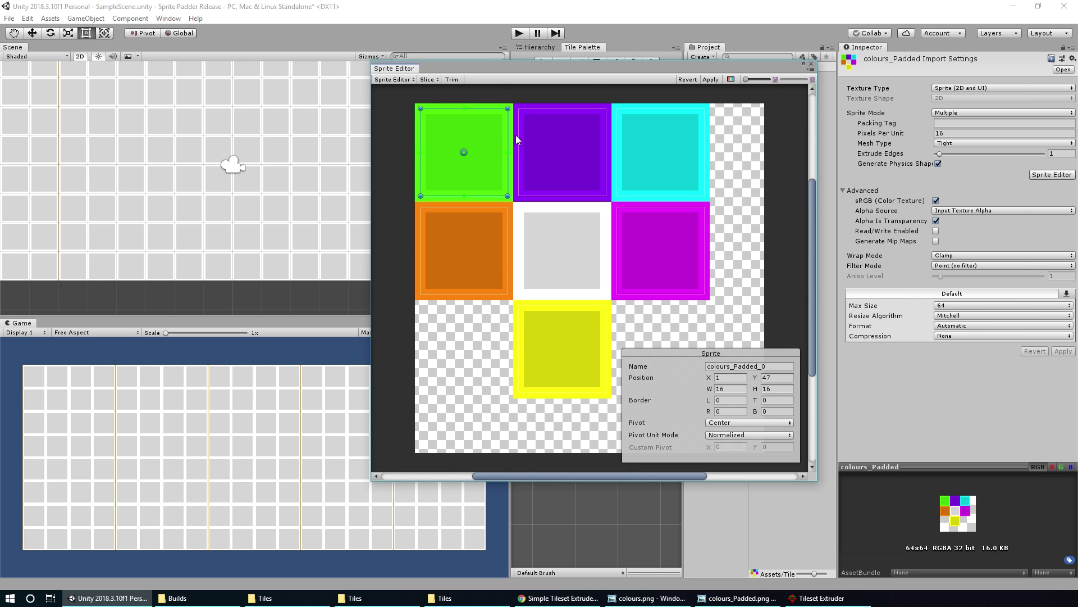
pyautogui.click(543, 150)
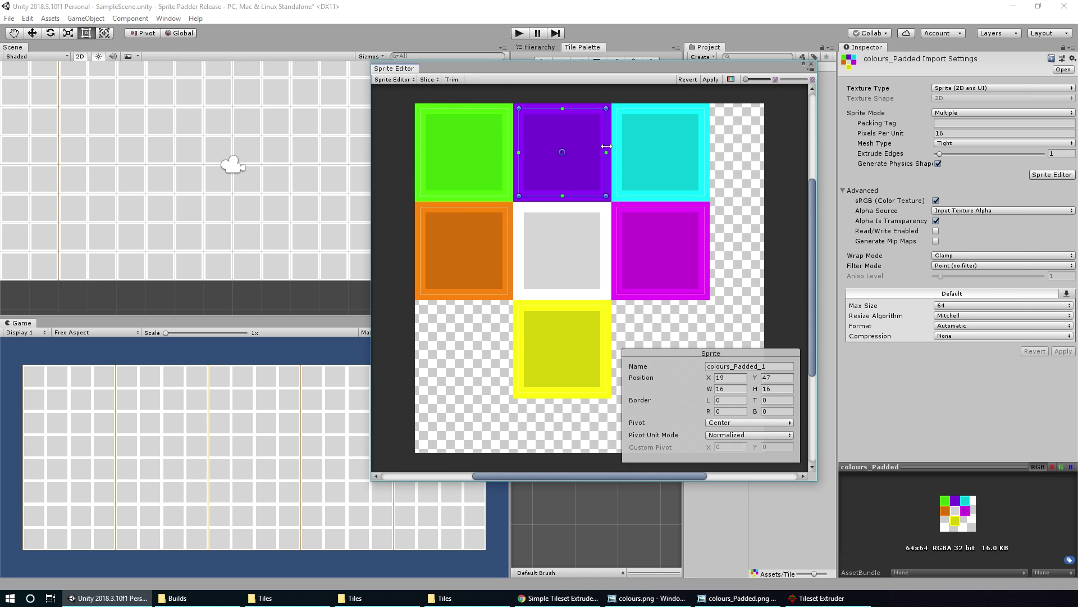
pyautogui.click(670, 149)
pyautogui.click(461, 227)
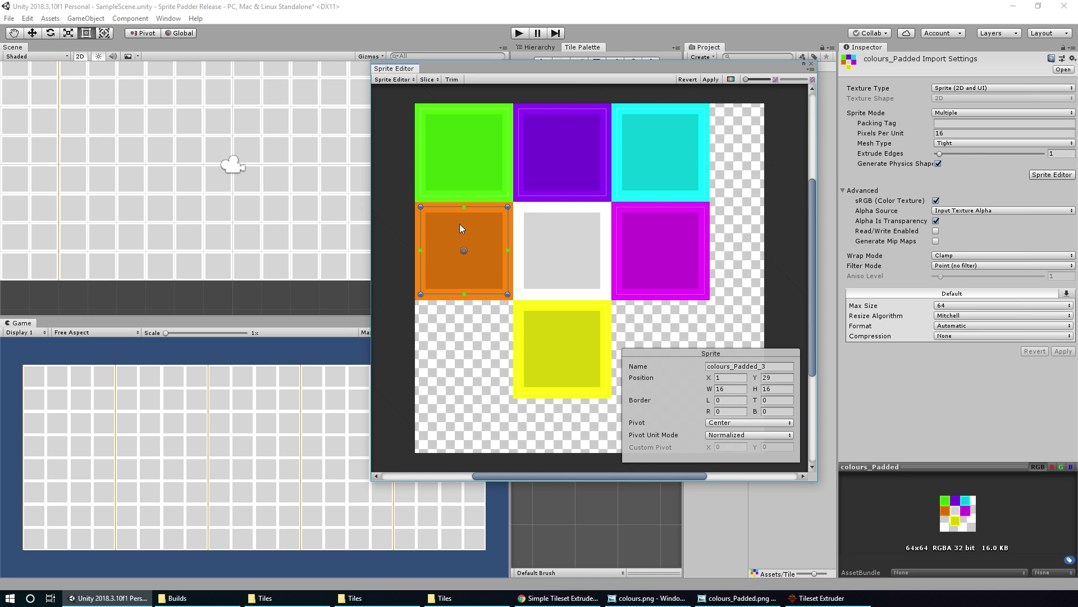
pyautogui.click(568, 250)
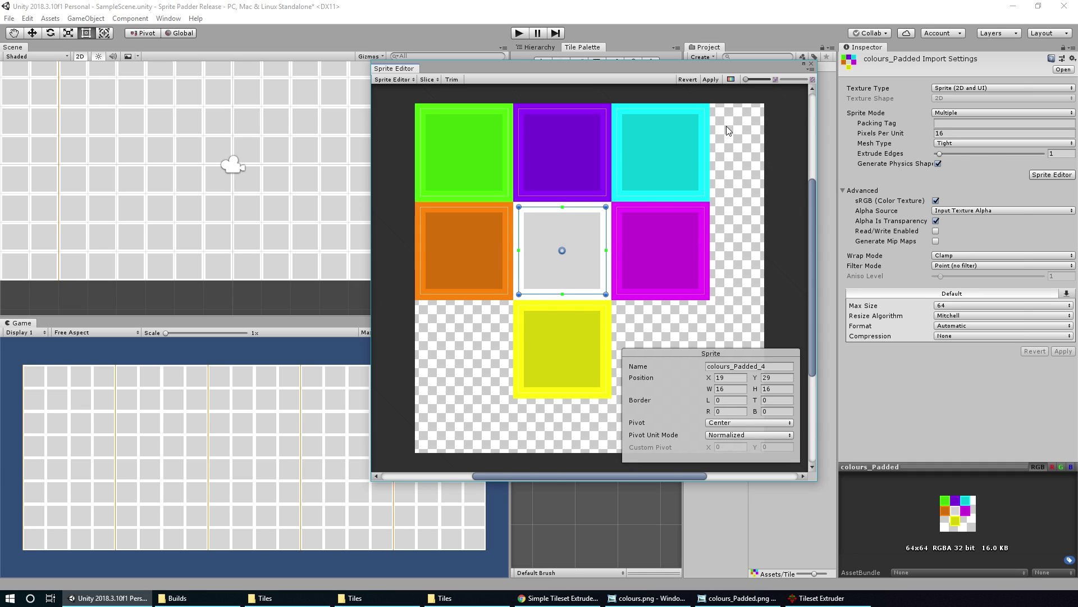
pyautogui.click(711, 80)
# Step: Drag colours_Padded into the Tile Palette, generating its tiles into the TilePallettes folder
pyautogui.click(811, 63)
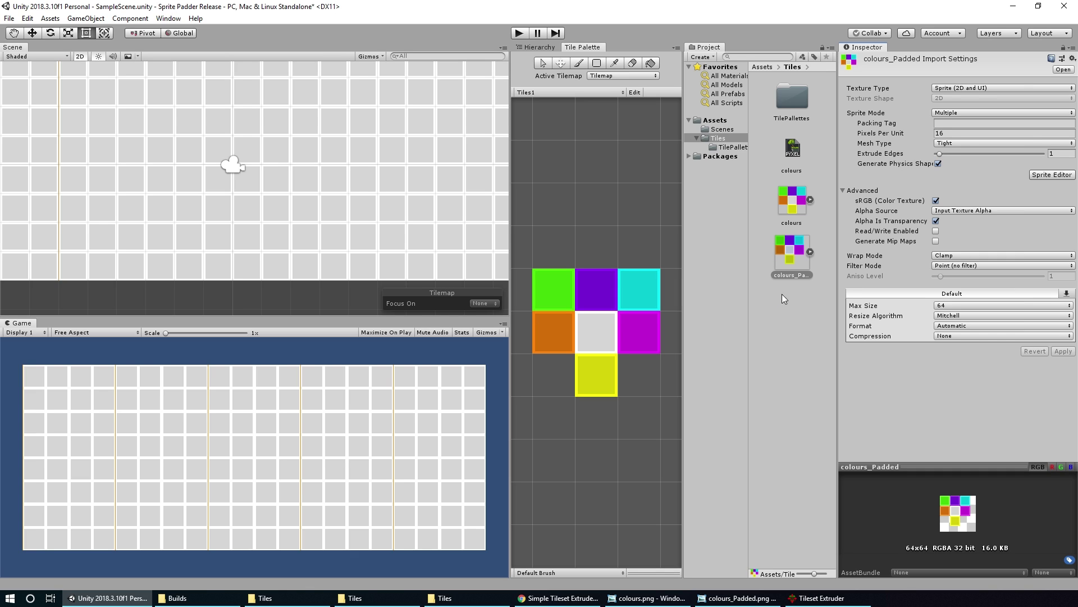
pyautogui.click(810, 251)
pyautogui.click(810, 252)
pyautogui.moveTo(580, 400); pyautogui.dragTo(578, 296, button='middle')
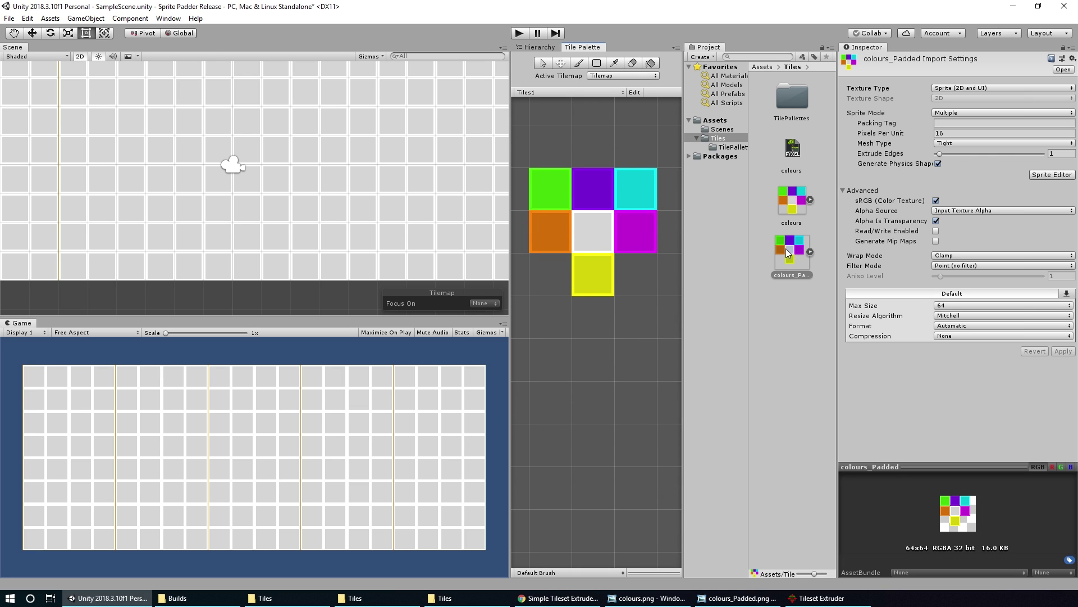
pyautogui.moveTo(786, 248); pyautogui.dragTo(560, 381)
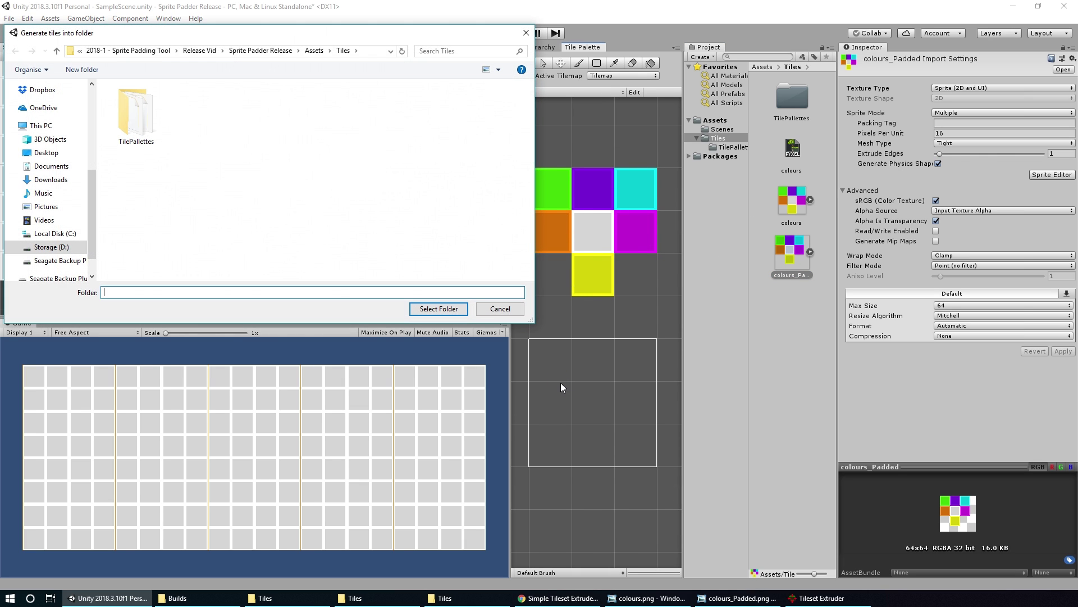
pyautogui.click(126, 91)
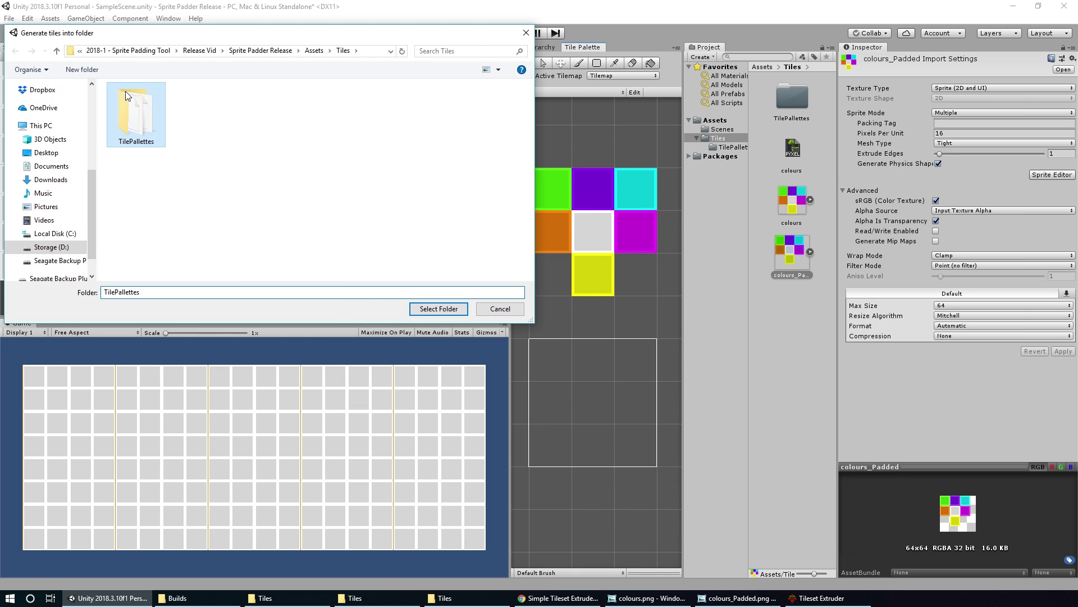
pyautogui.doubleClick(126, 91)
pyautogui.click(439, 309)
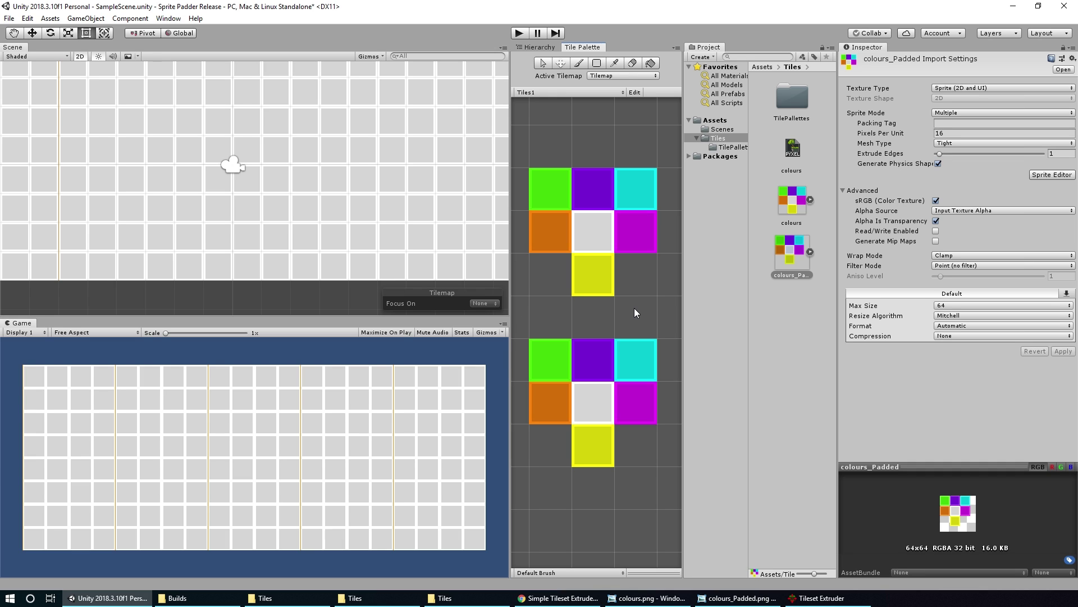
# Step: Flood Fill the whole tilemap with the light grey palette tile
pyautogui.click(588, 400)
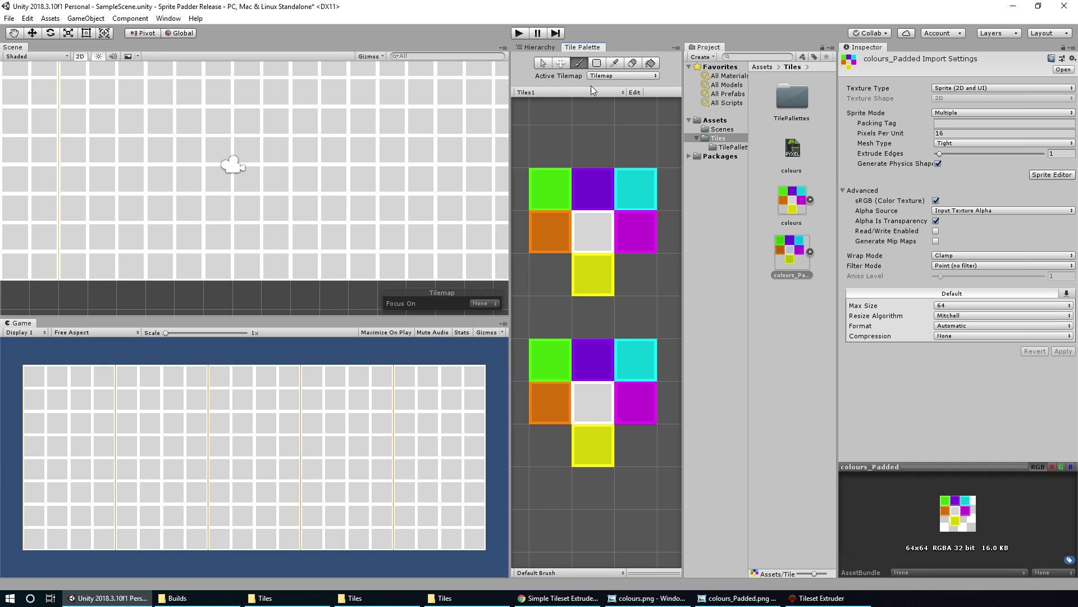
pyautogui.click(650, 64)
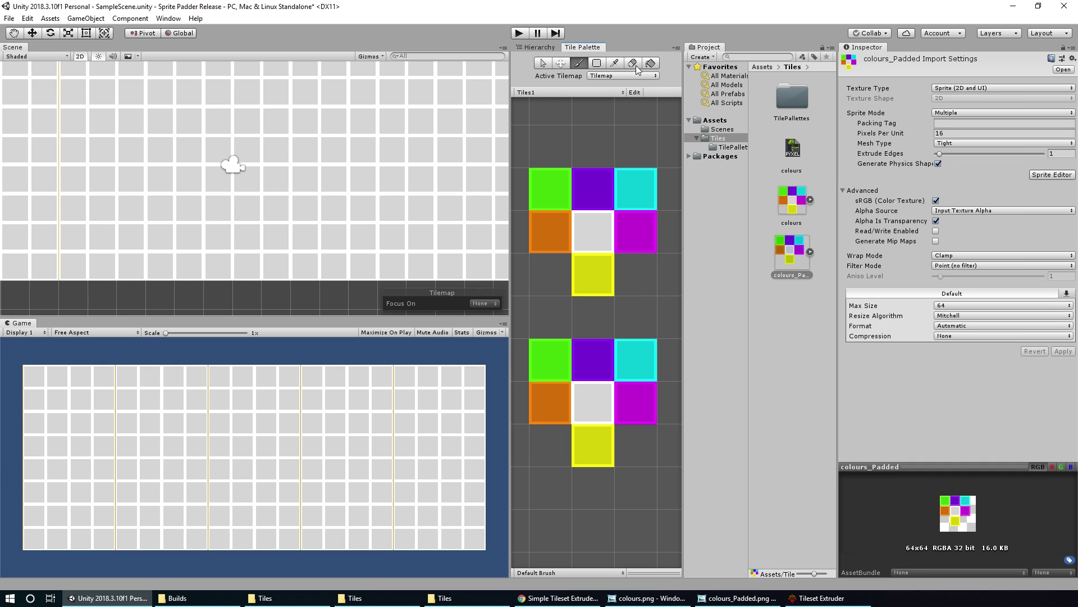
pyautogui.click(281, 155)
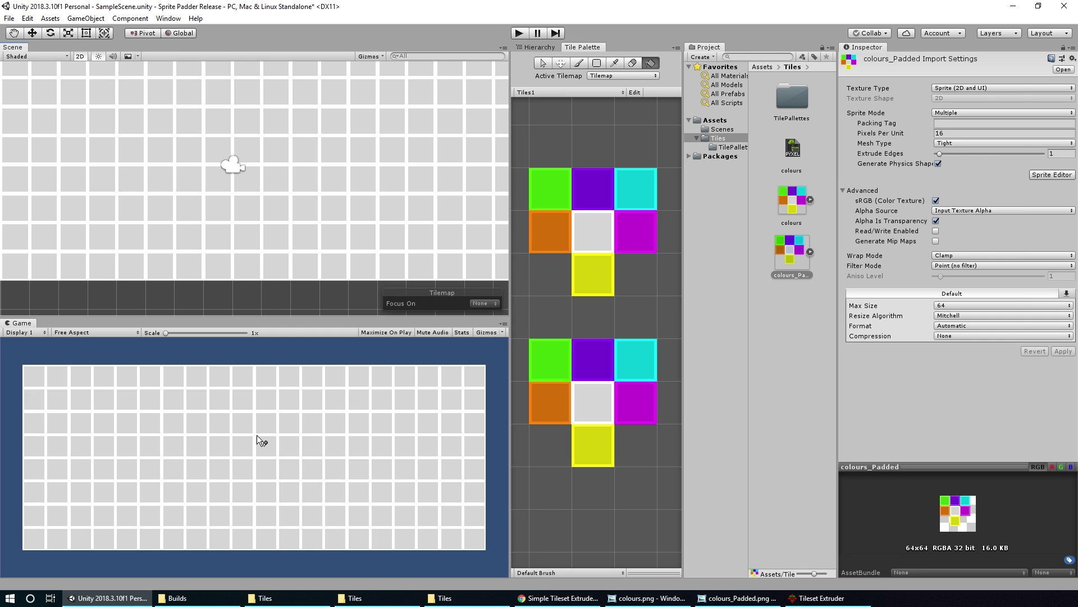
pyautogui.doubleClick(790, 255)
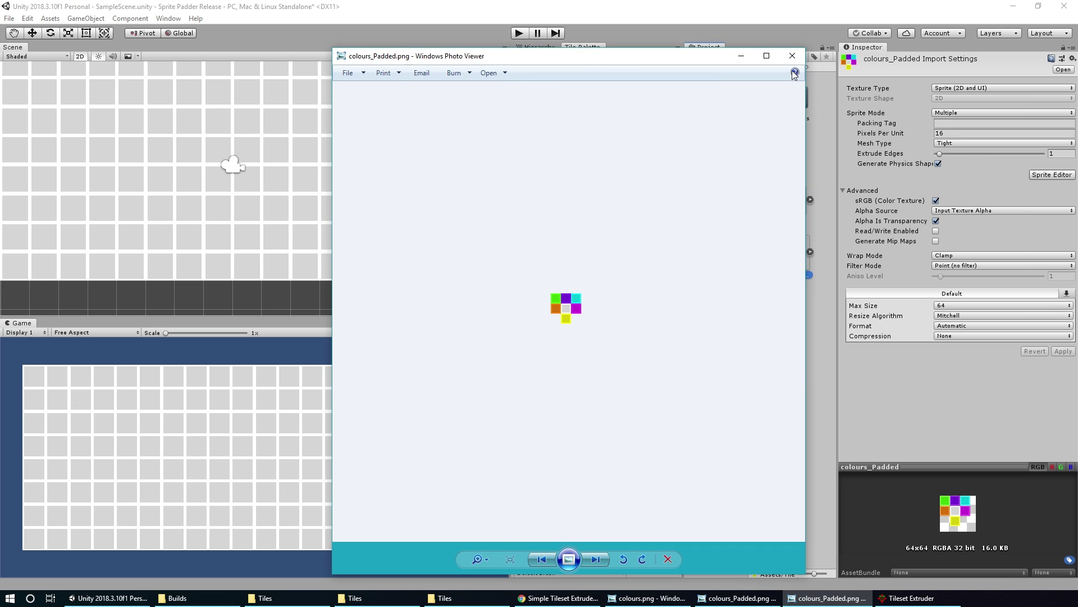
pyautogui.click(792, 55)
pyautogui.click(1050, 175)
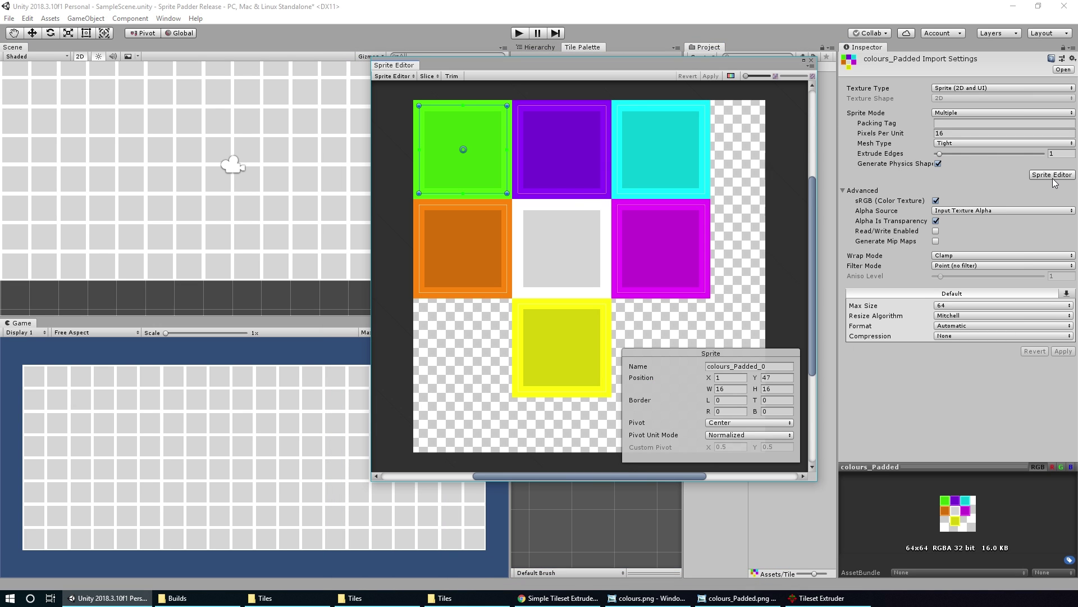
pyautogui.click(565, 230)
pyautogui.scroll(10, 506, 267)
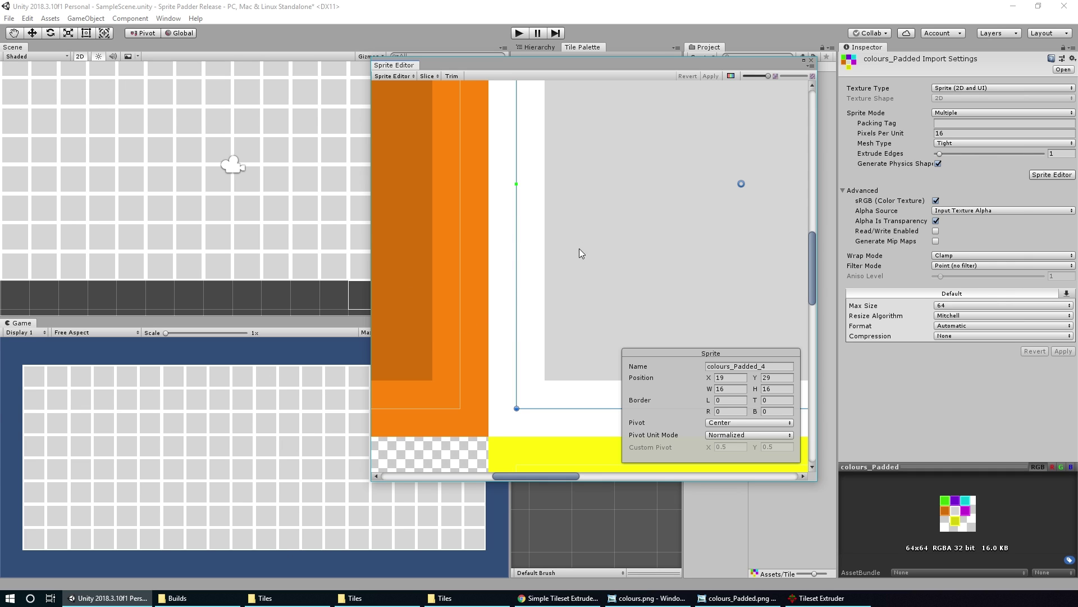
# Step: Flood Fill the Tilemap object with the padded cyan tile
pyautogui.click(811, 60)
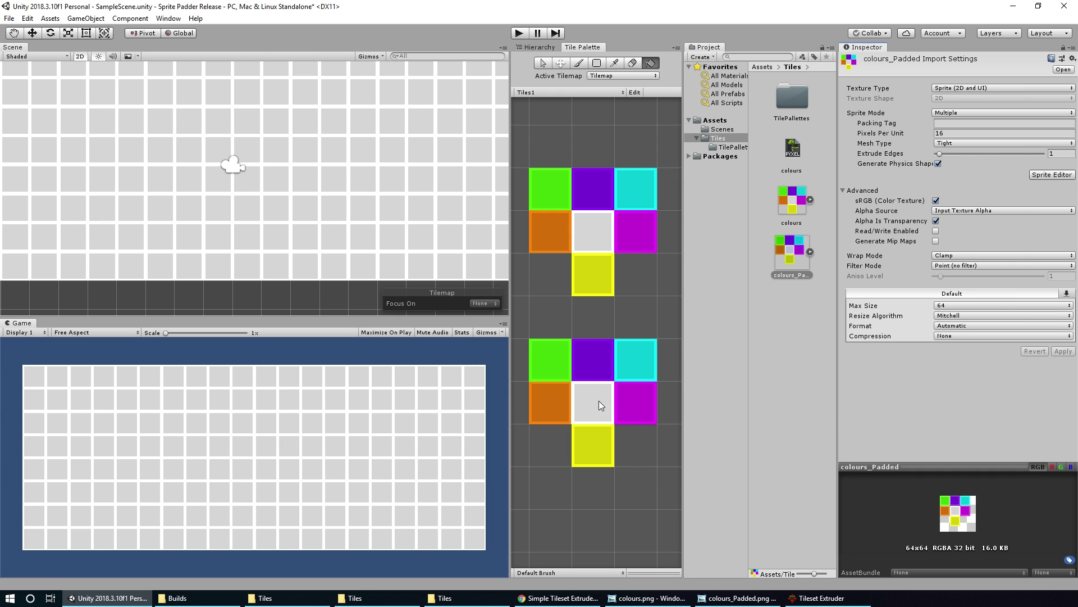
pyautogui.click(630, 358)
pyautogui.click(650, 63)
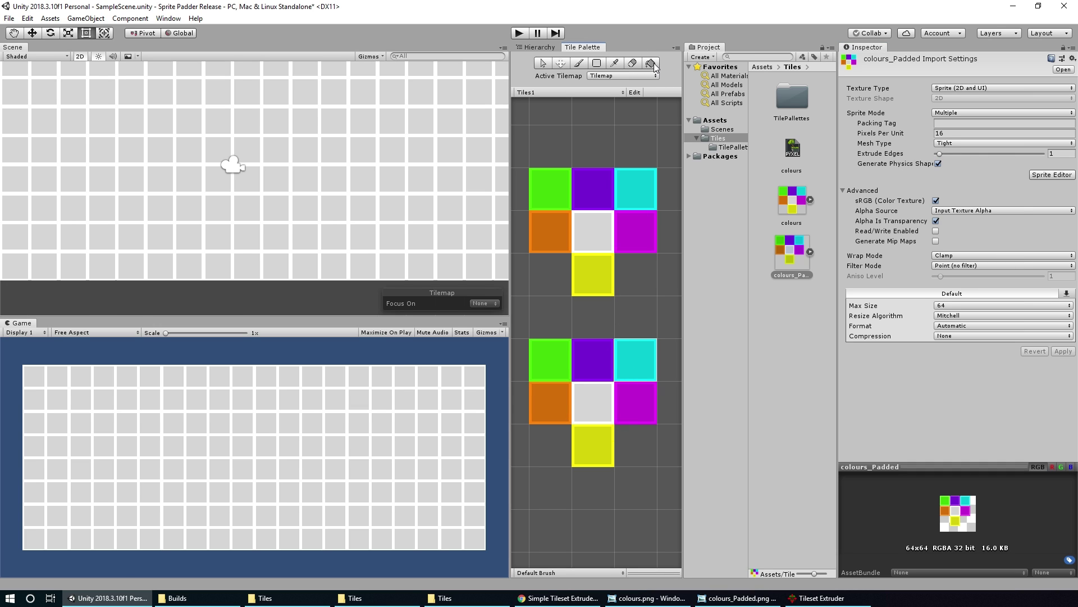
pyautogui.click(284, 460)
pyautogui.click(339, 133)
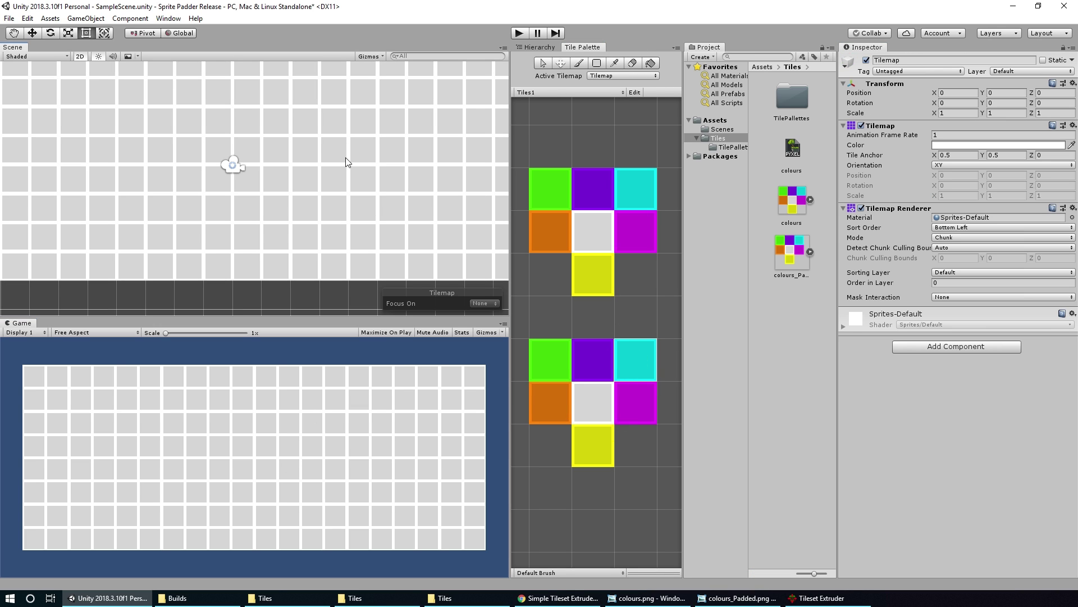
pyautogui.click(650, 63)
pyautogui.click(358, 126)
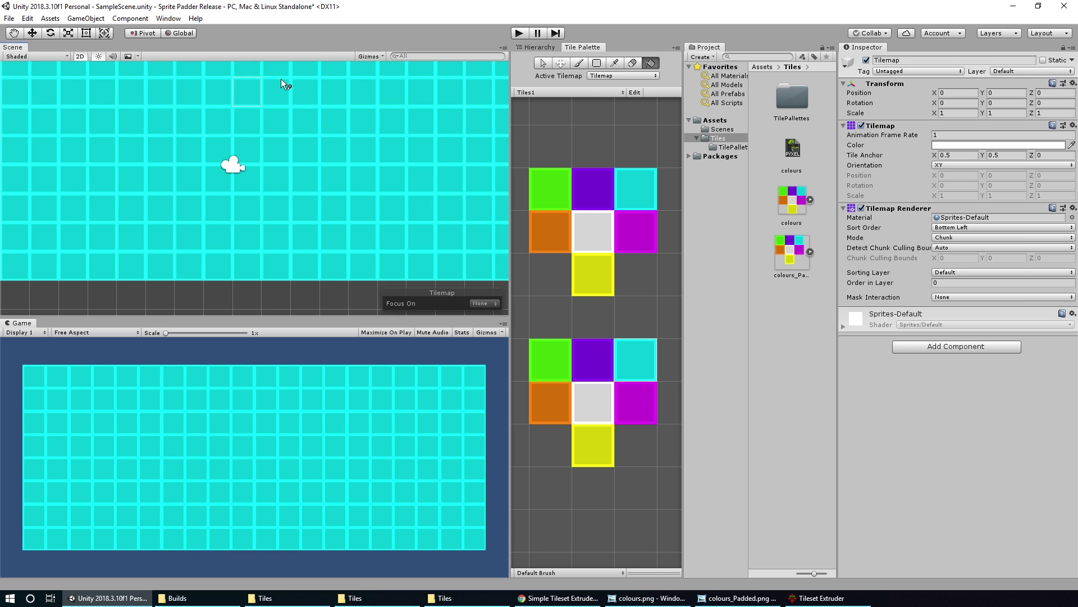
# Step: Refill the tilemap with a different cyan tile, then with the yellow tile
pyautogui.click(635, 197)
pyautogui.click(308, 125)
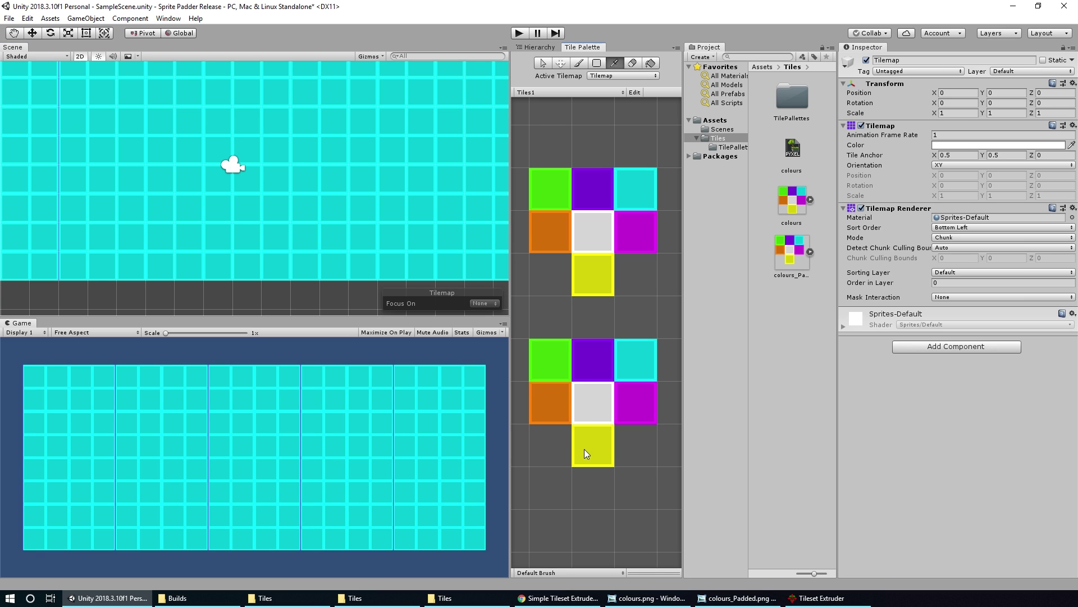
pyautogui.click(338, 155)
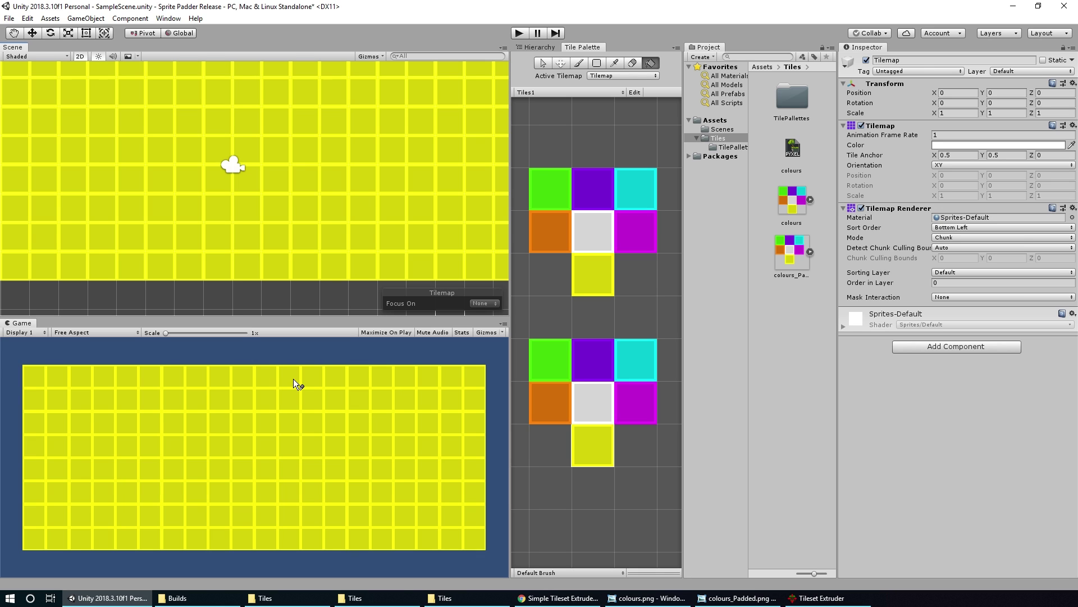
# Step: Regenerate colours_Padded in Tileset Extruder with Create Empty Padding Between Tiles enabled
pyautogui.click(820, 597)
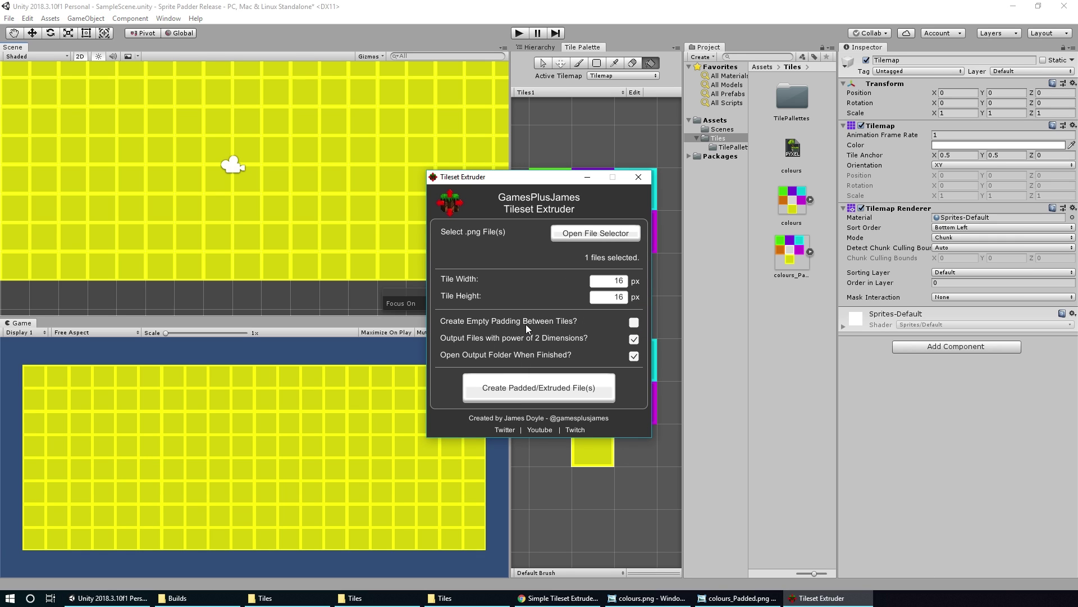
pyautogui.click(634, 322)
pyautogui.click(547, 391)
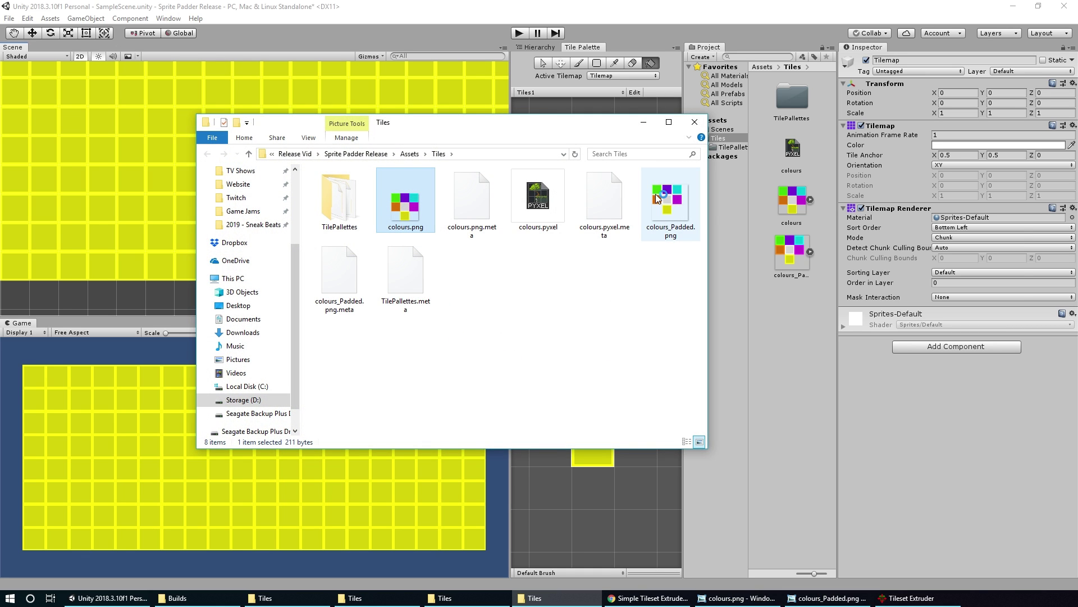
# Step: Inspect the new colours_Padded.png in the photo viewer, then return to Unity
pyautogui.doubleClick(688, 187)
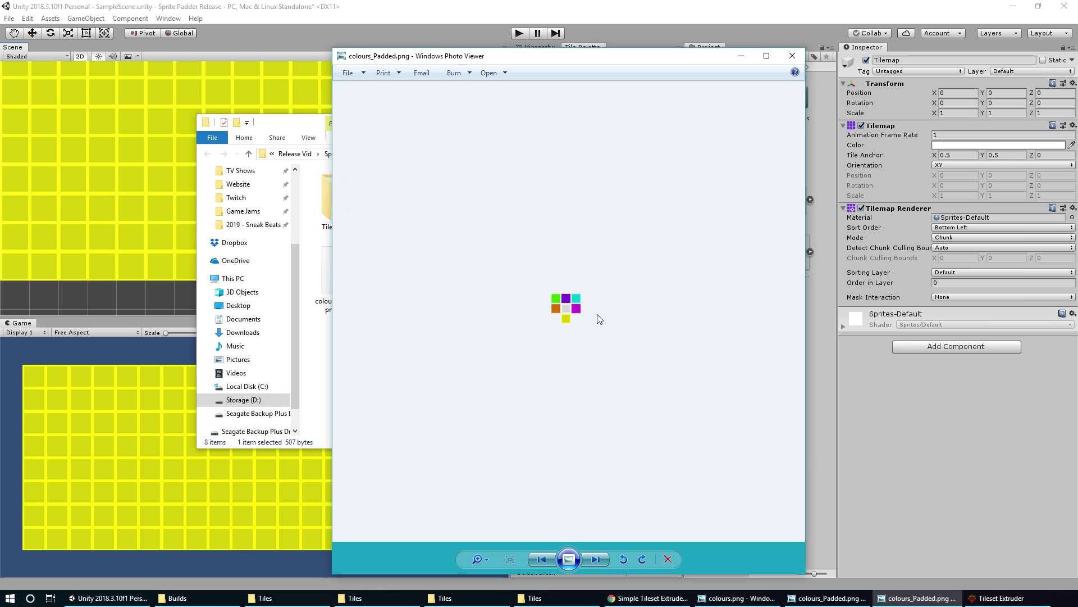
pyautogui.scroll(3, 562, 300)
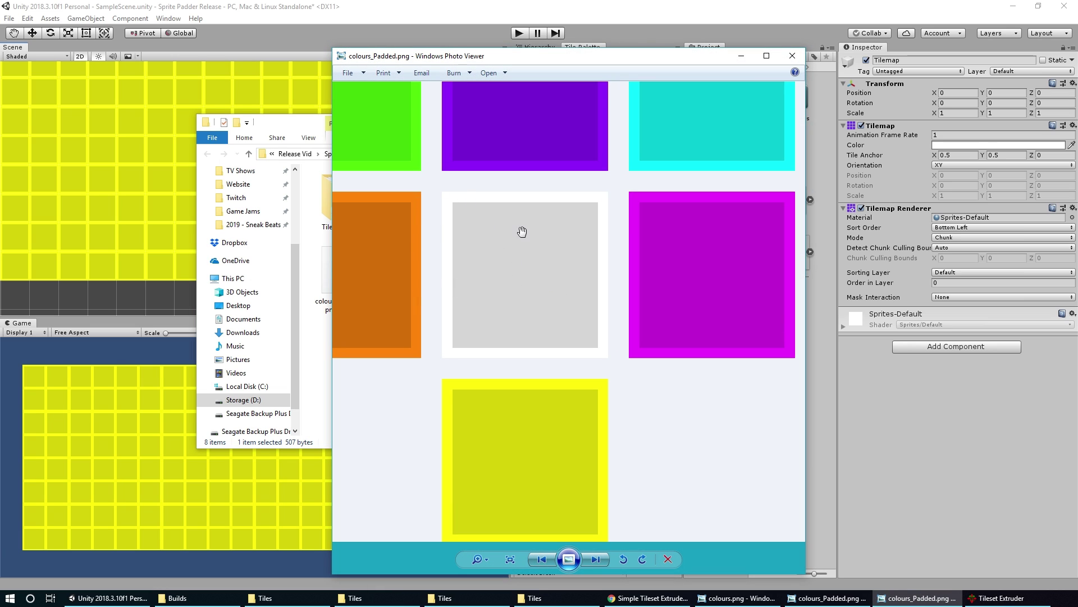
pyautogui.scroll(-2, 505, 264)
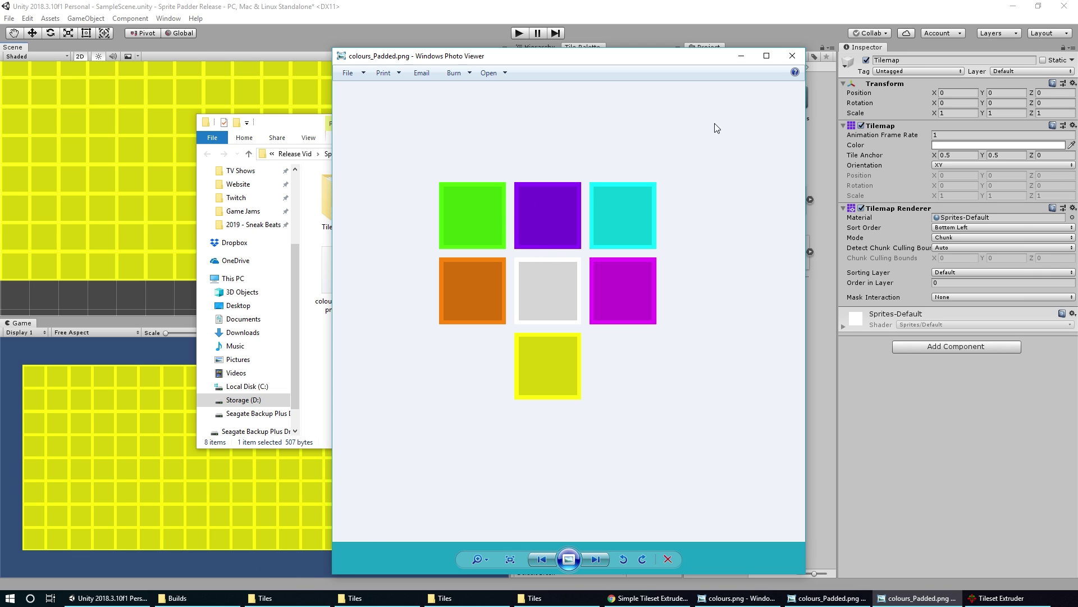
pyautogui.click(808, 15)
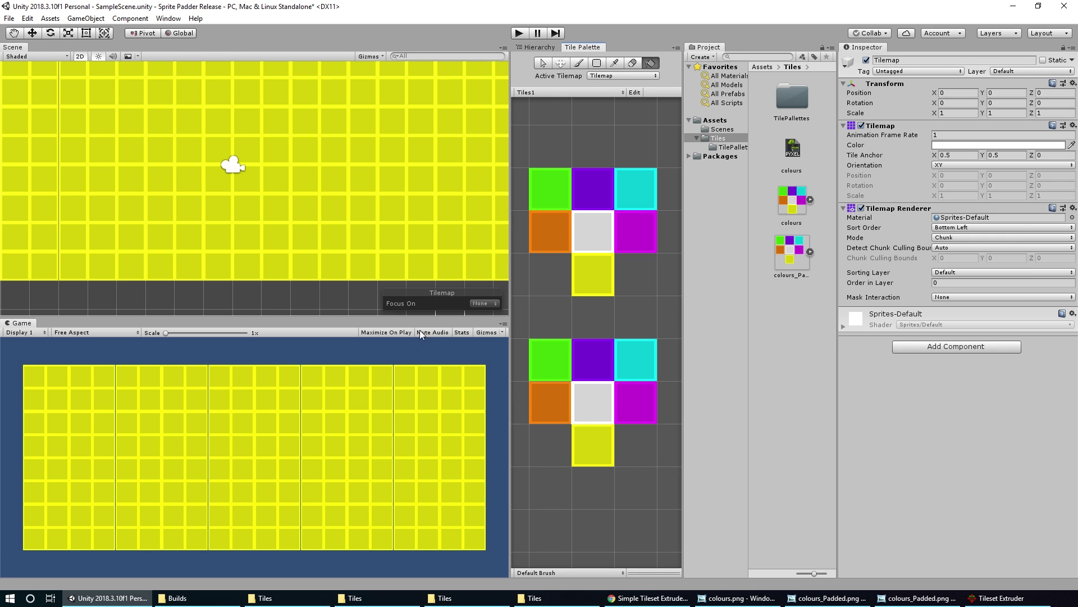
# Step: Flood Fill the tilemap with cyan, purple, then white tiles, and bring back Tileset Extruder
pyautogui.click(334, 179)
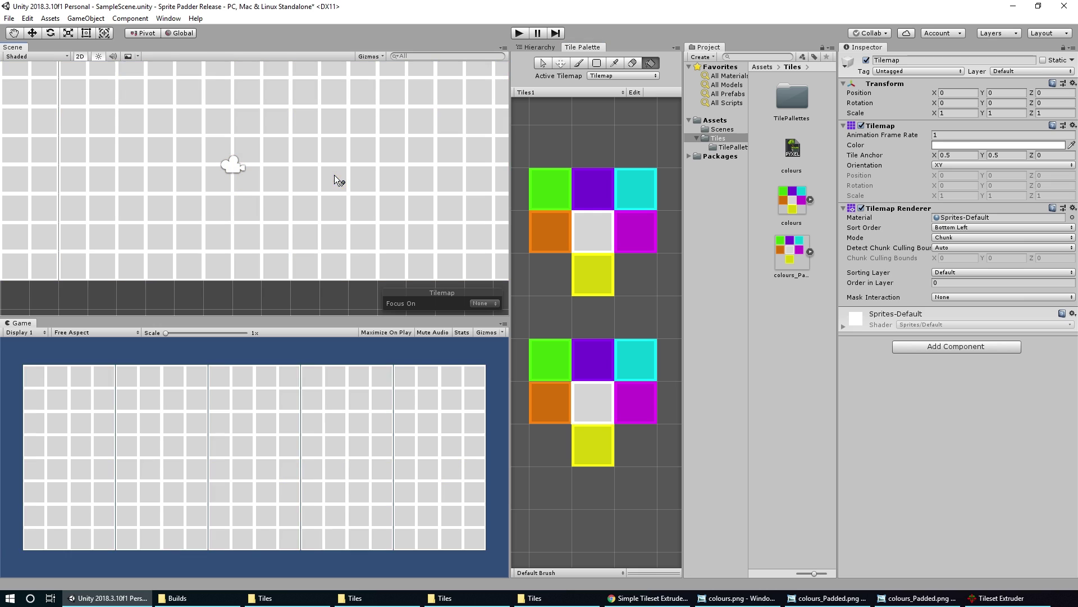
pyautogui.click(626, 370)
pyautogui.click(433, 176)
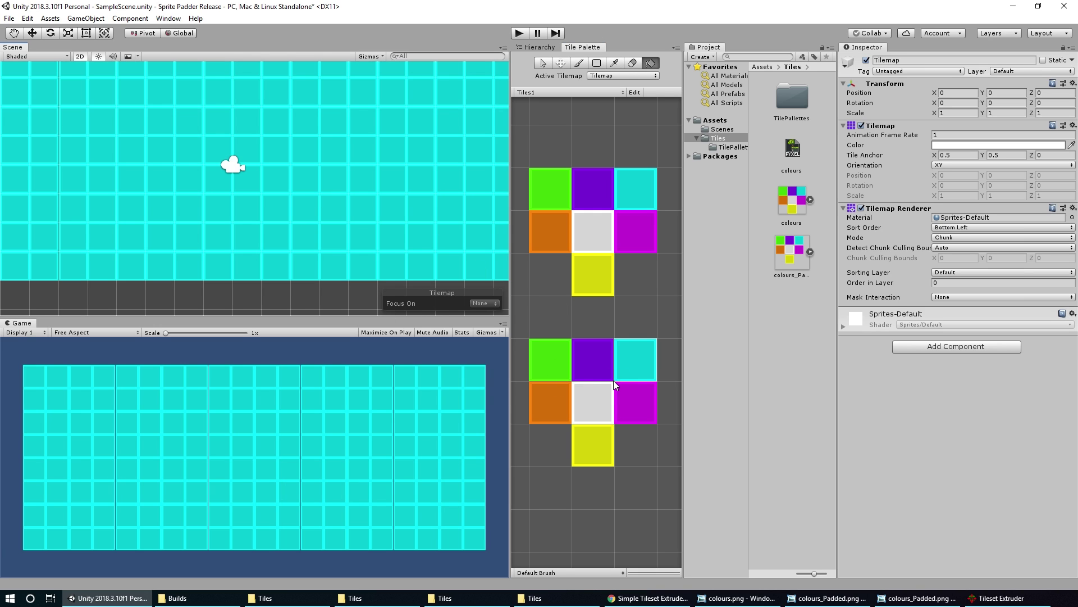
pyautogui.click(330, 140)
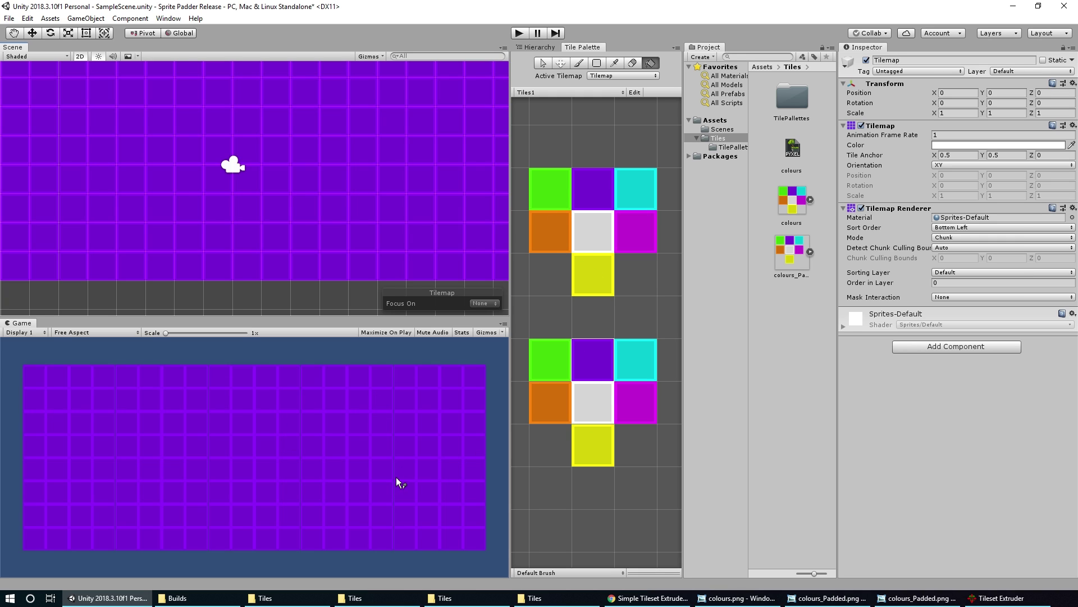
pyautogui.click(587, 415)
pyautogui.click(421, 204)
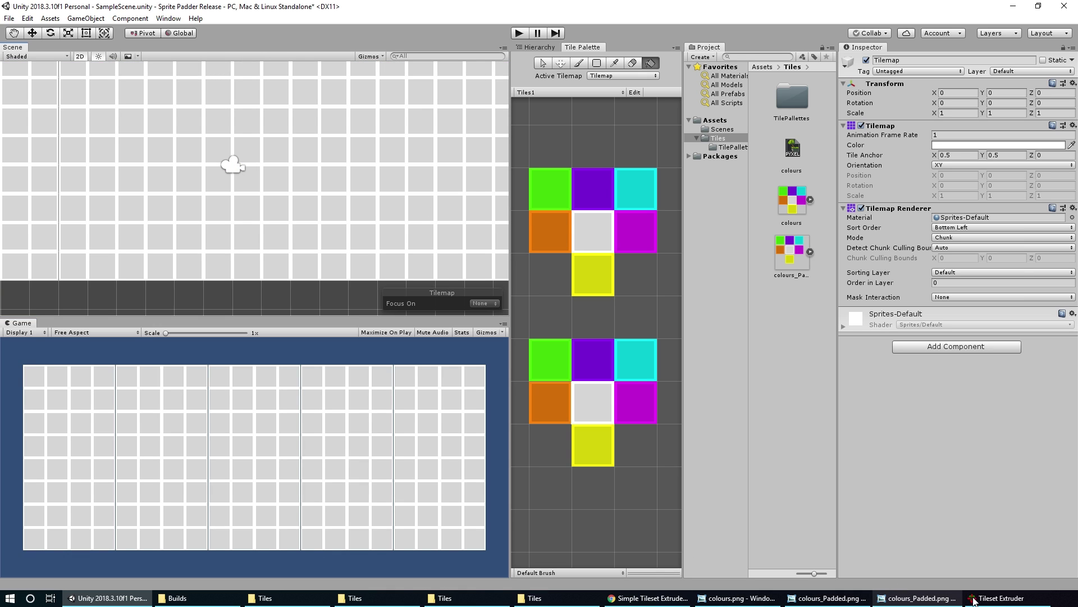
pyautogui.click(1002, 598)
# Step: Regenerate colours_Padded.png without empty padding between tiles and let Unity reload the seam-free tiles
pyautogui.click(634, 323)
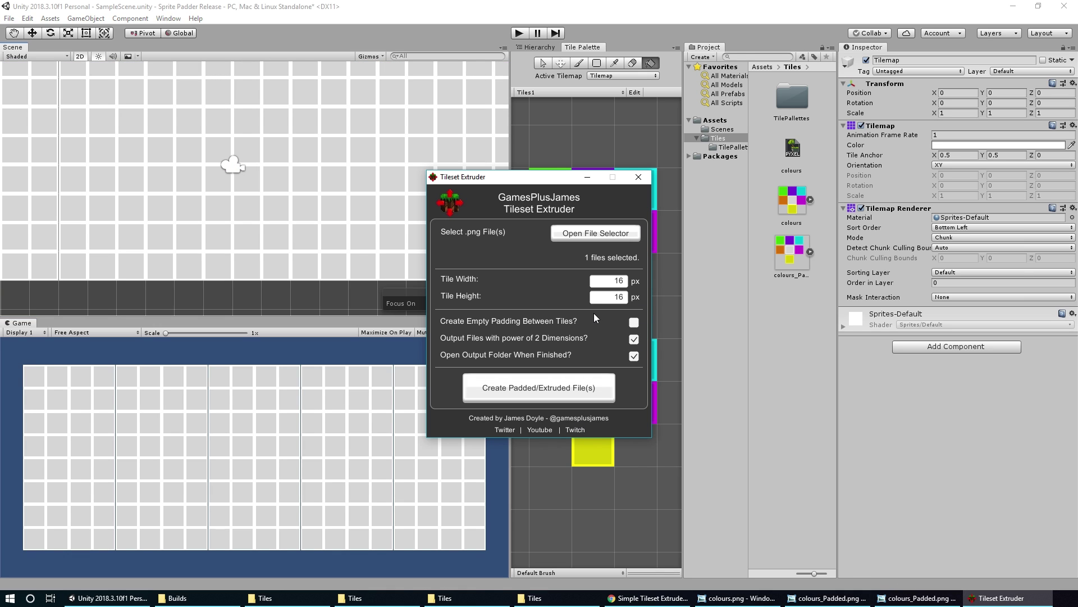
pyautogui.click(554, 389)
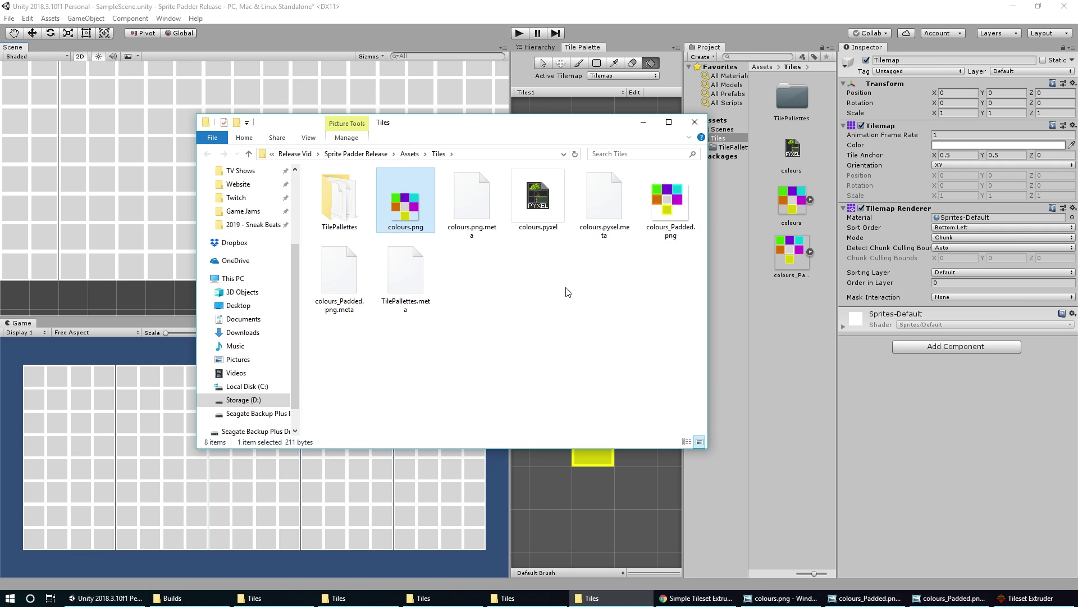
pyautogui.click(780, 349)
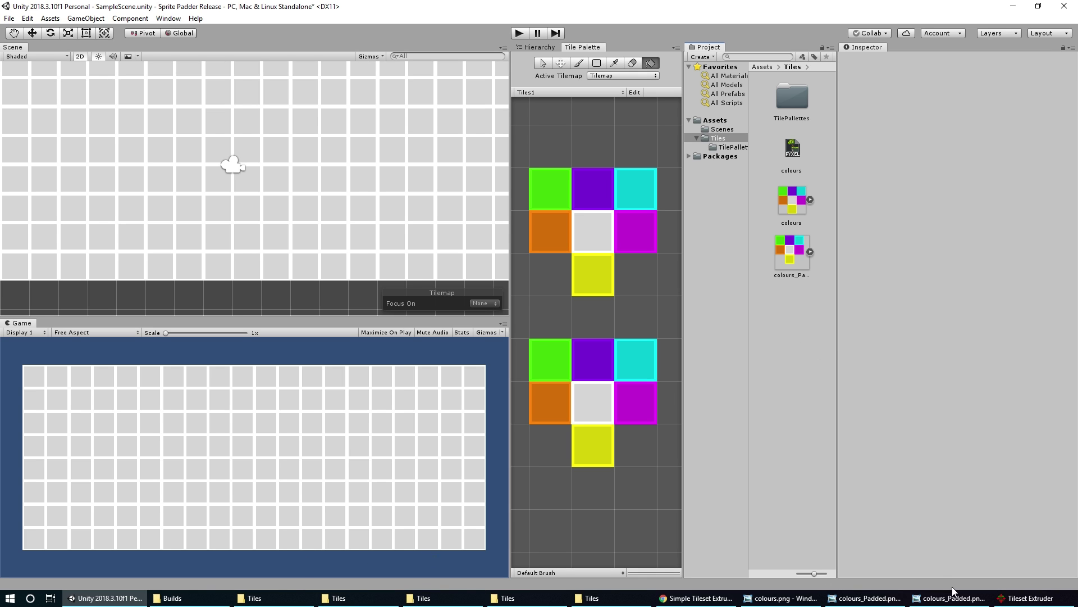
# Step: Show the Simple Tileset Extruder itch.io page offering Tile Extruder.zip (17 MB) in Chrome
pyautogui.click(696, 598)
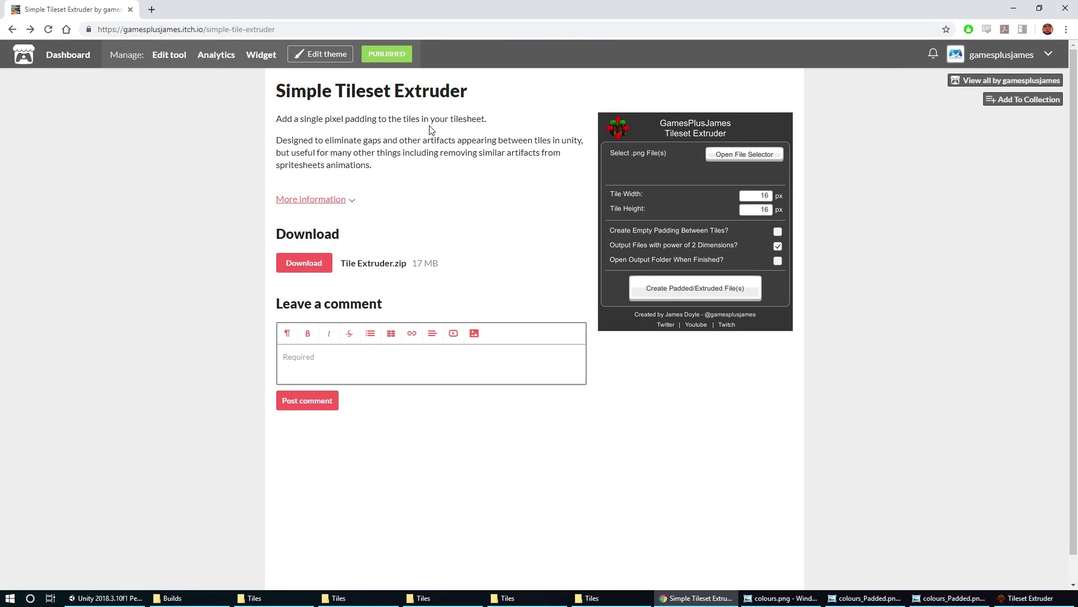